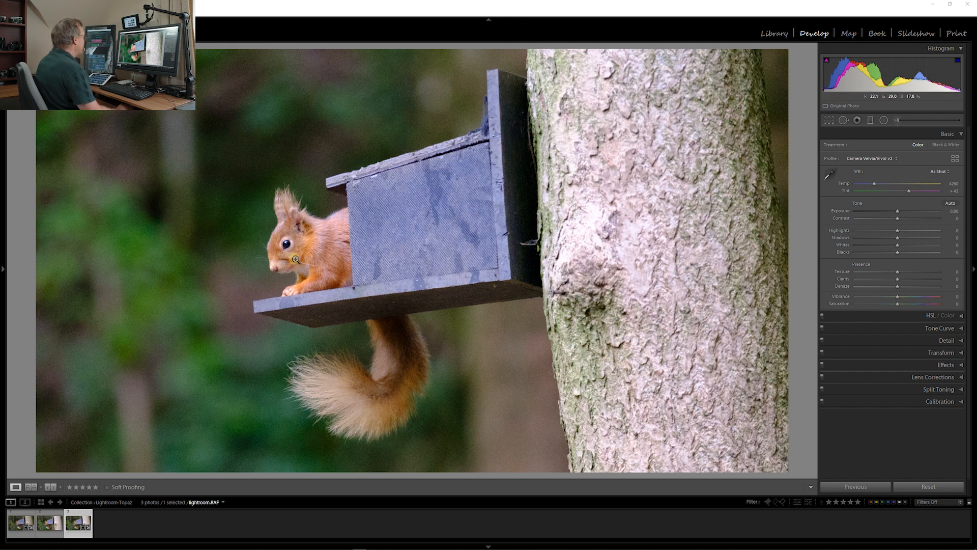
Examine the noise around the squirrel up close in the unedited lightroom.RAF and in the edited _DSF9955.RAF
click(282, 243)
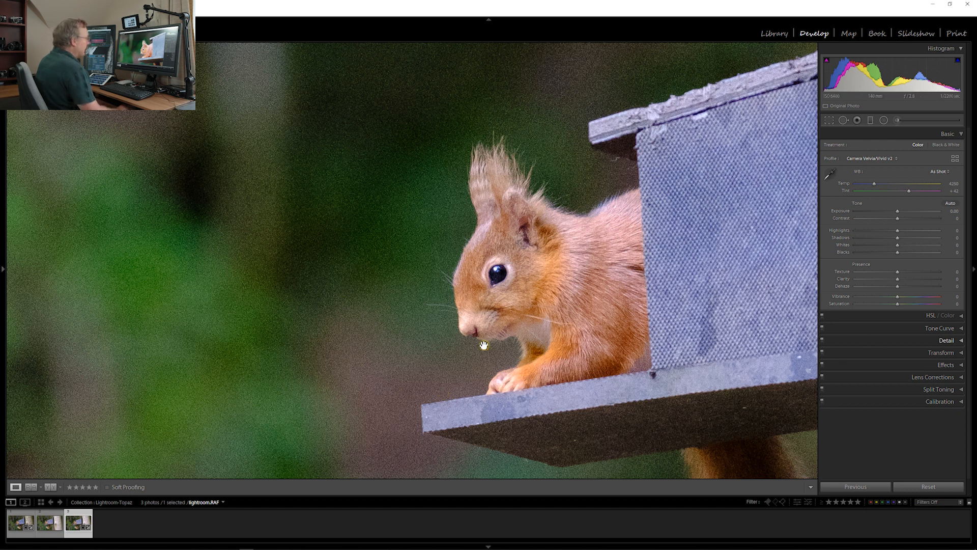
click(457, 280)
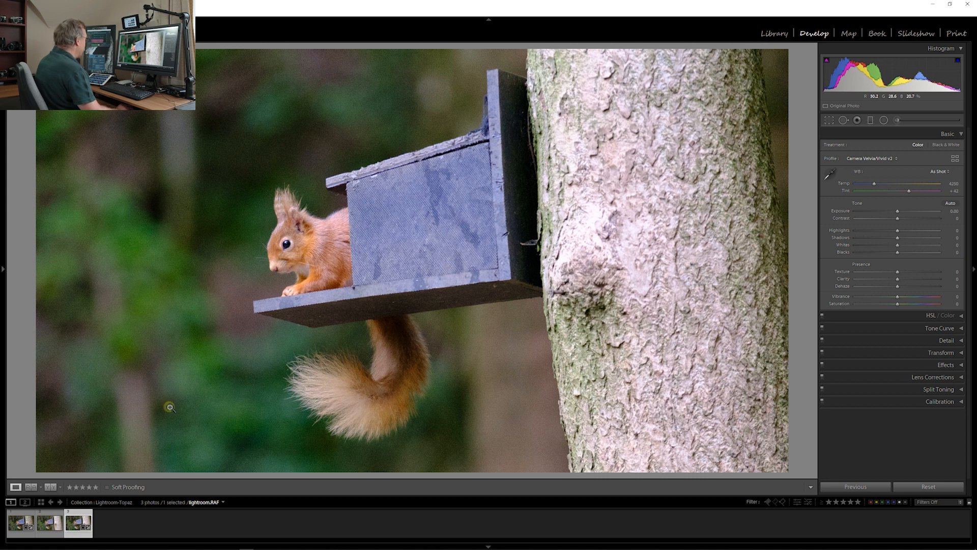
click(20, 522)
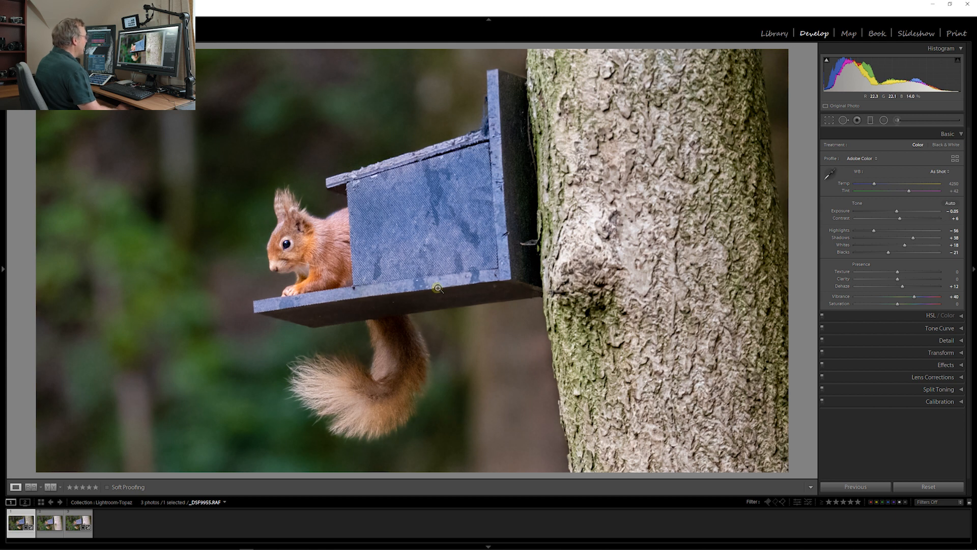
click(378, 254)
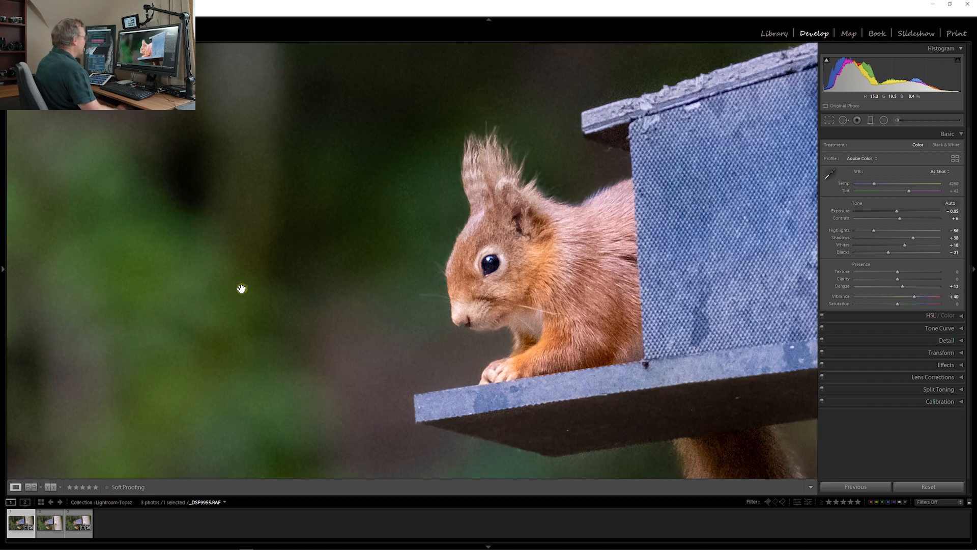
click(475, 268)
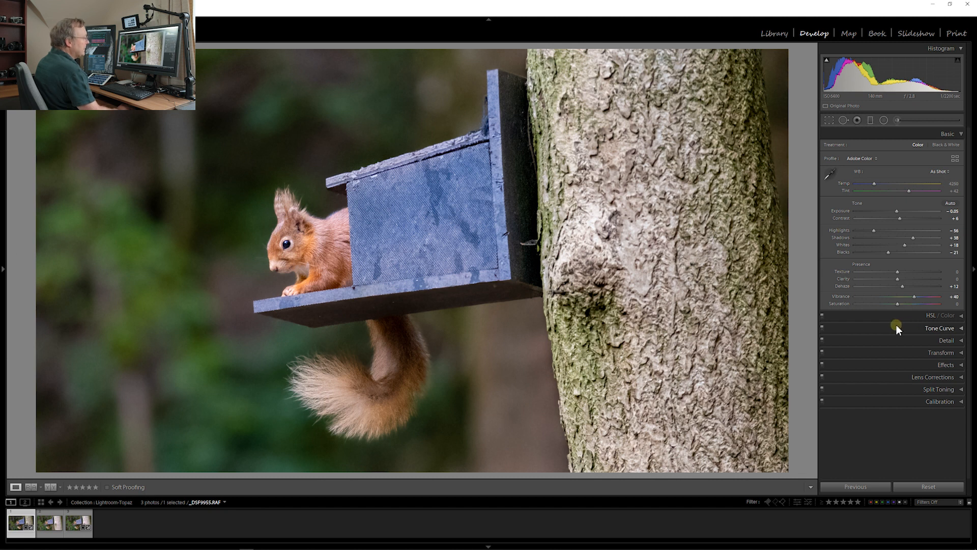
Review the sharpening and noise reduction settings of _DSF9955.RAF and its brush masks on the background, squirrel and tree trunk
click(891, 340)
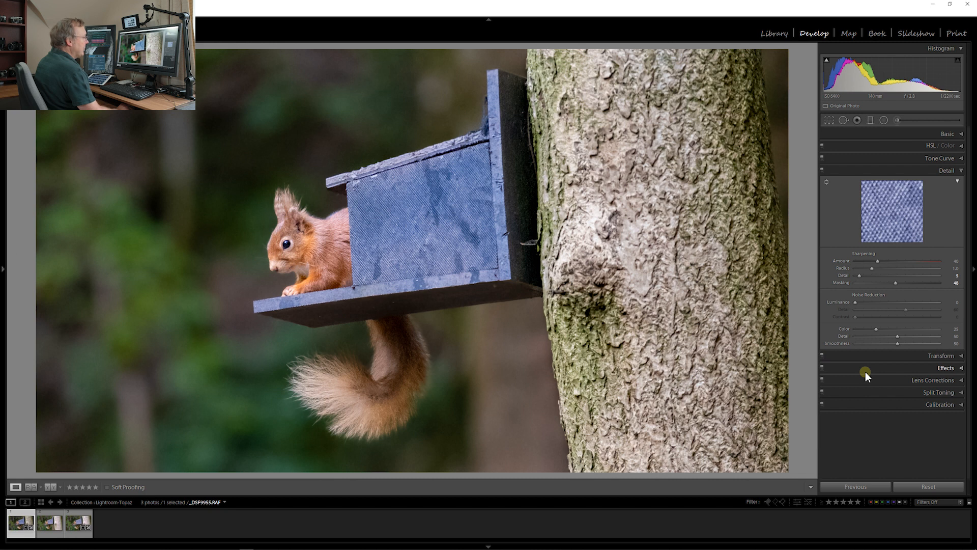
click(887, 171)
click(899, 120)
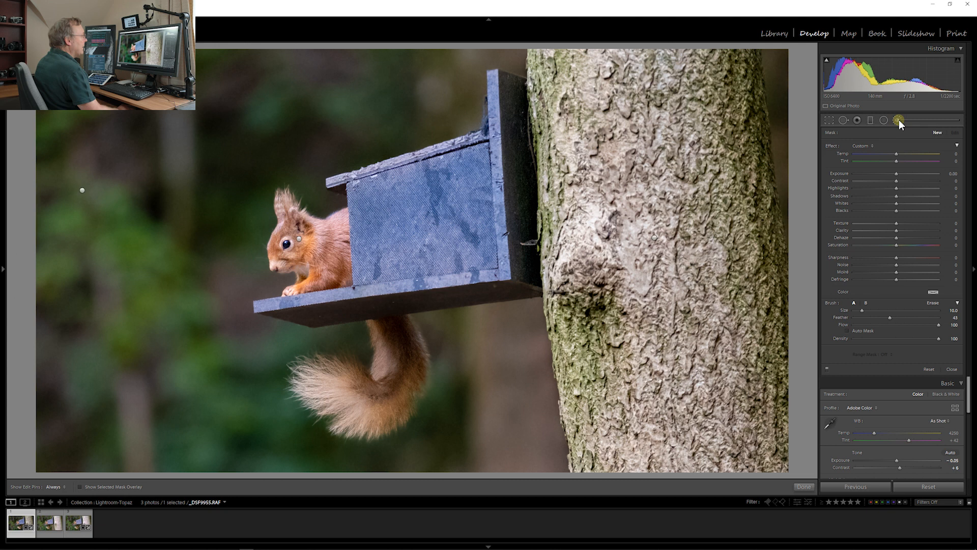
click(81, 191)
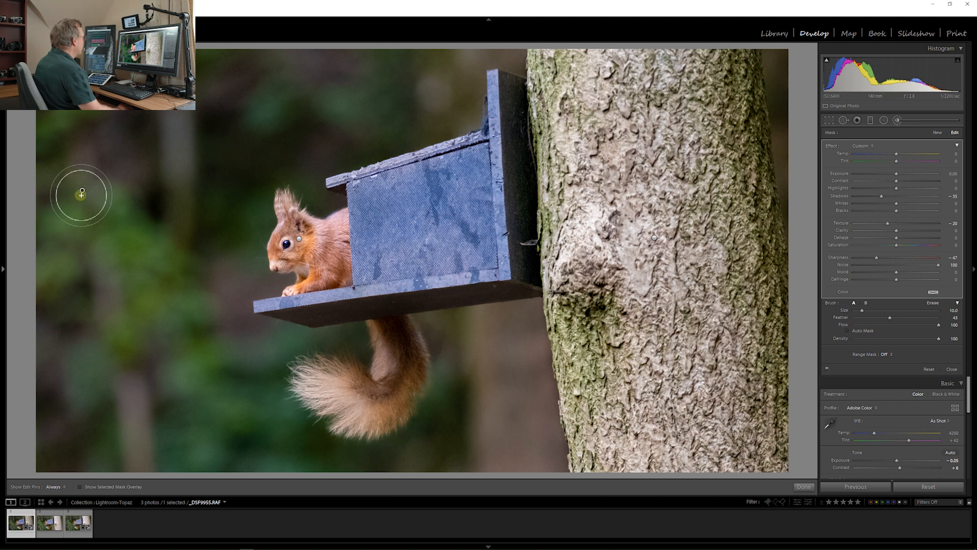
mouse_move(82, 191)
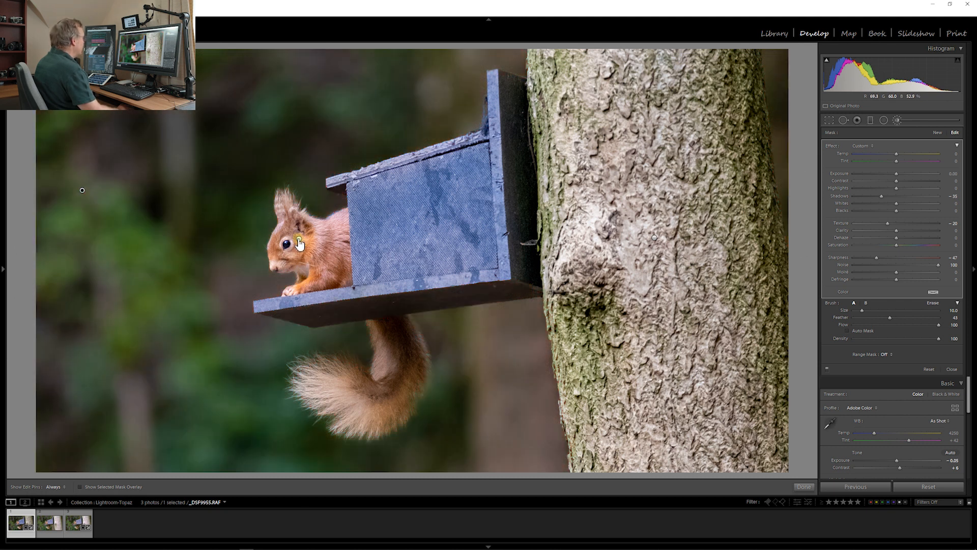
mouse_move(300, 244)
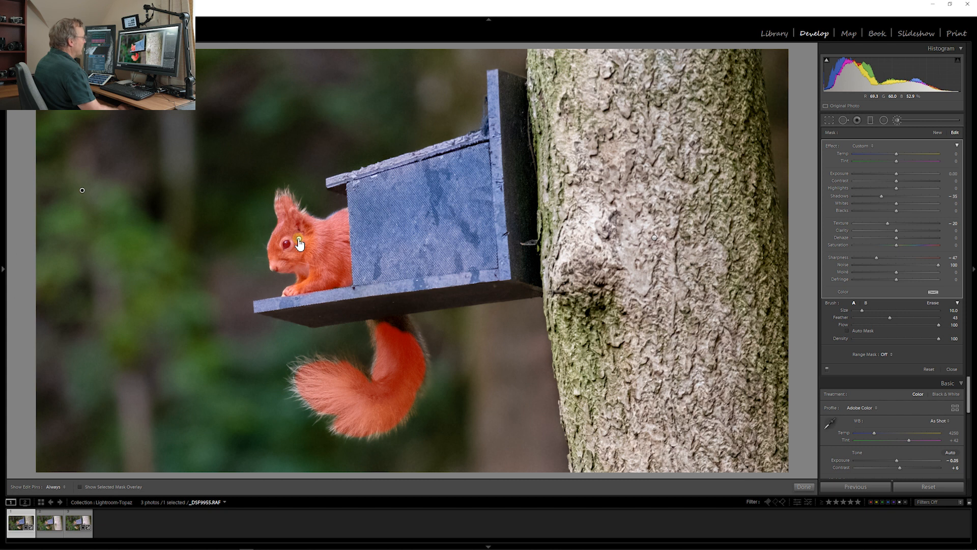
click(298, 239)
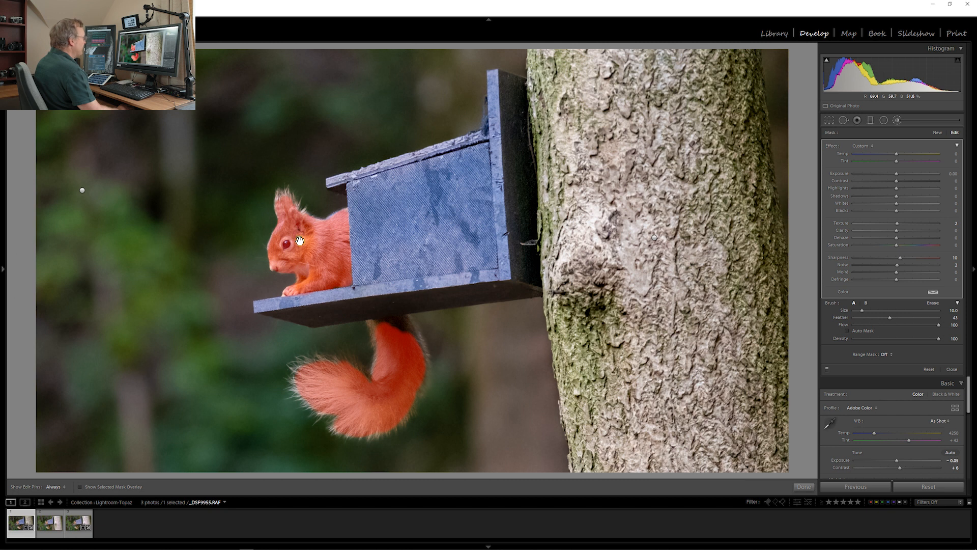
click(655, 237)
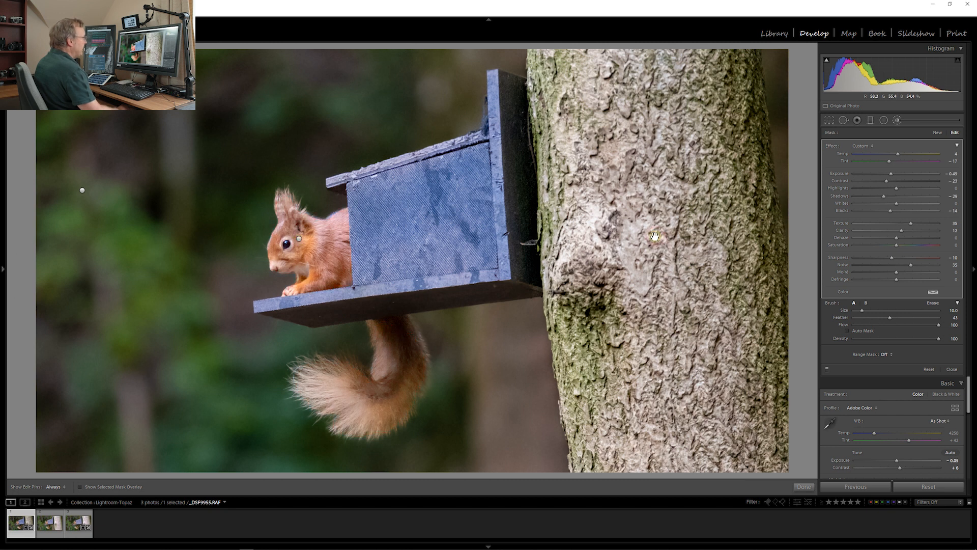
mouse_move(655, 237)
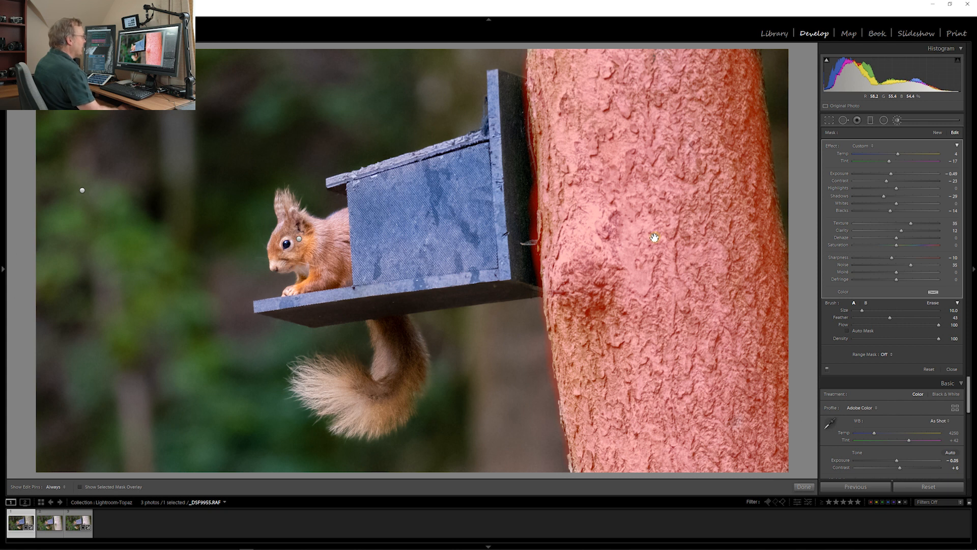
click(898, 121)
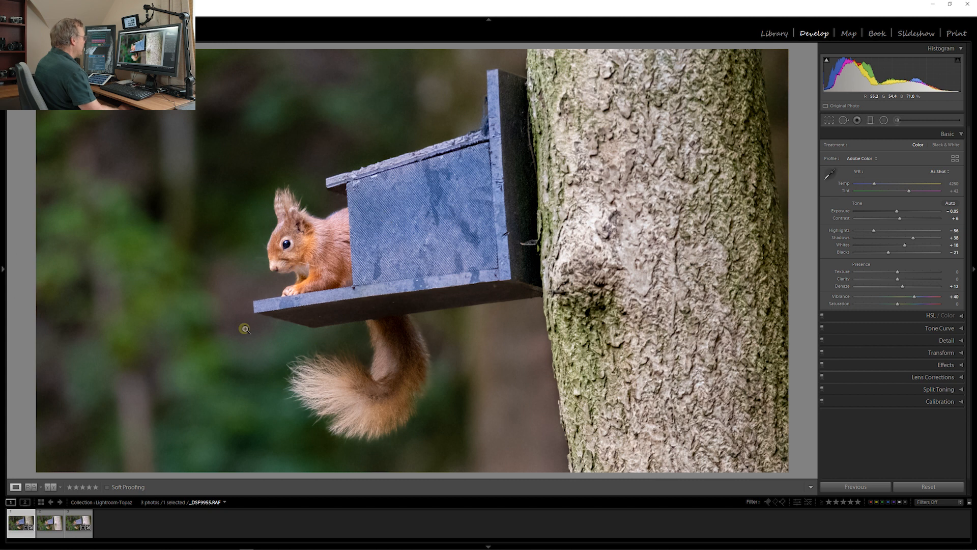
Examine the squirrel up close in lightroom-Edit.tif to judge its noise and detail
click(46, 529)
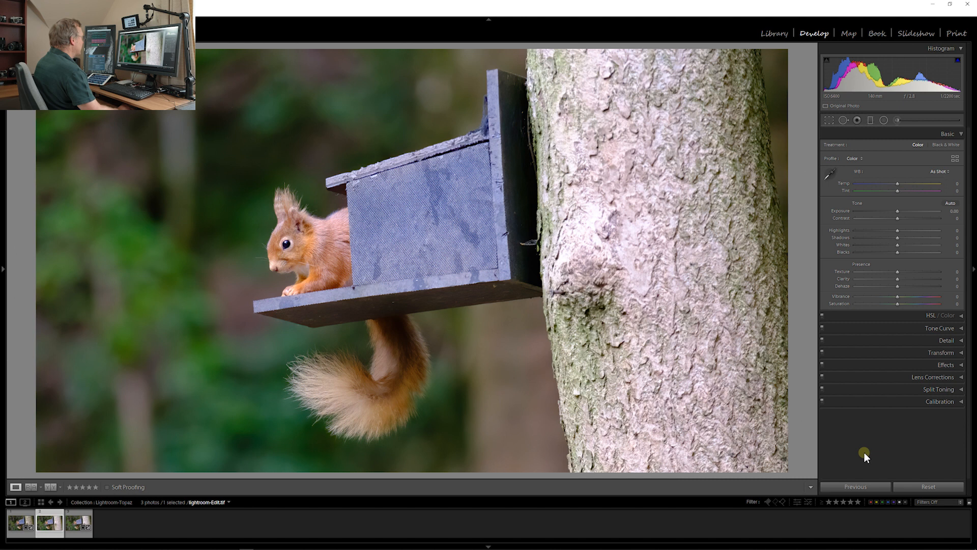
click(289, 245)
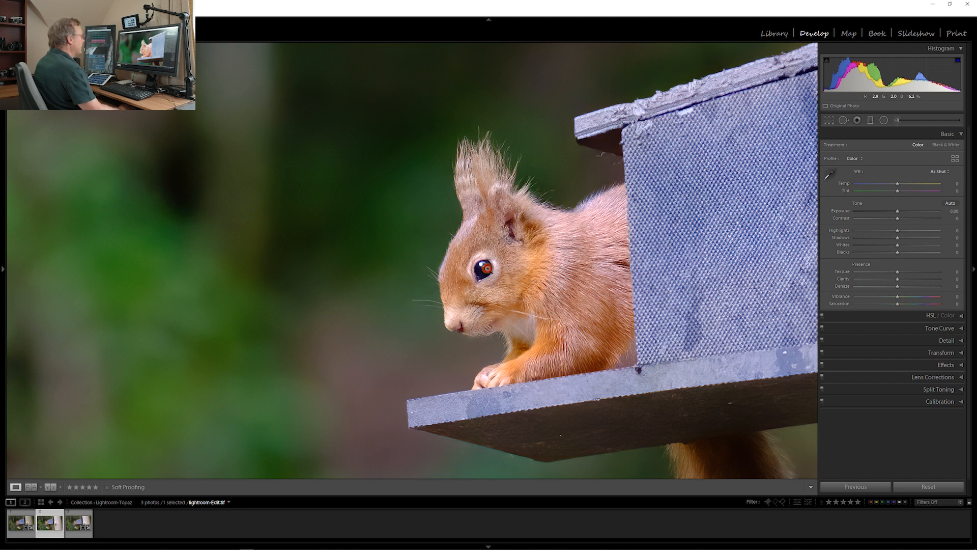
click(493, 265)
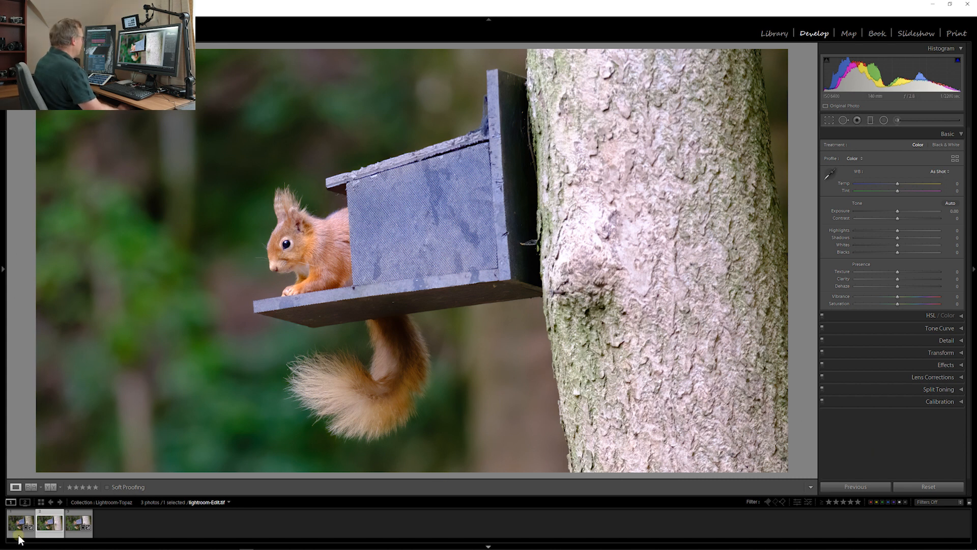
Apply automatic tone to lightroom.RAF, set its highlights to -45 and reset the exposure to 0
key(Right)
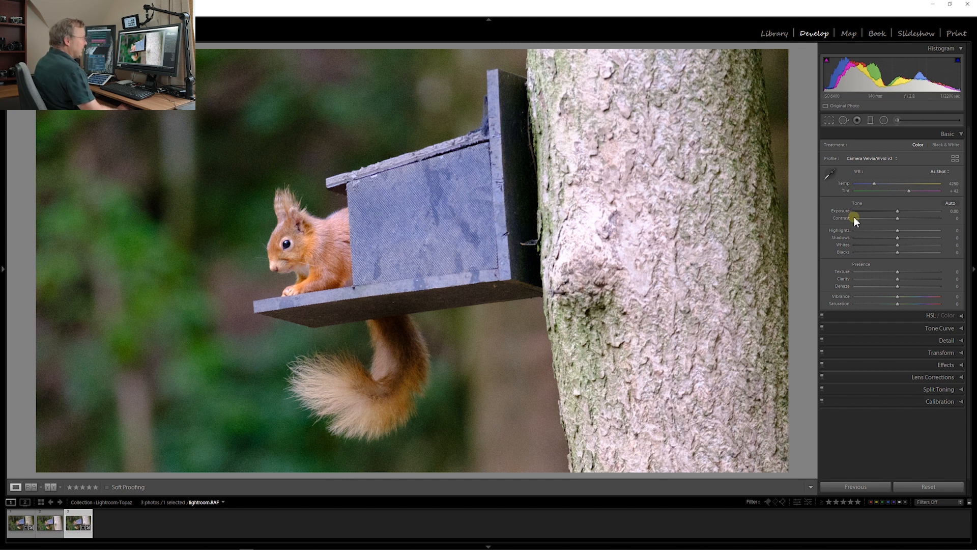
click(951, 204)
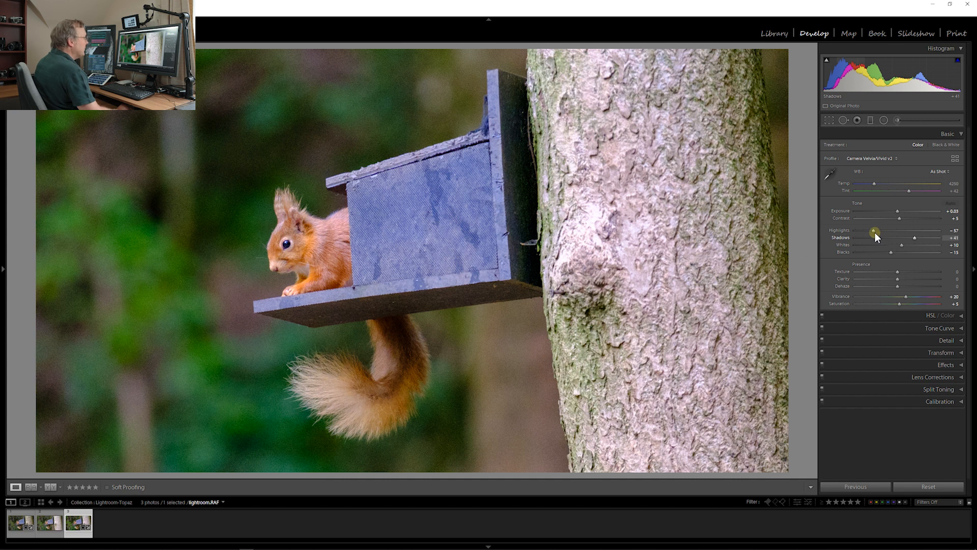
drag(874, 232, 880, 233)
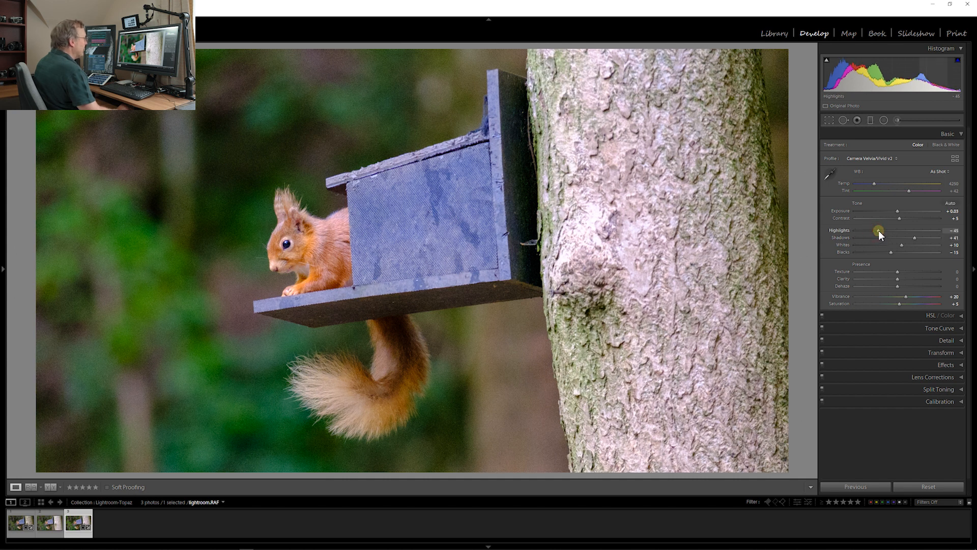
double_click(898, 211)
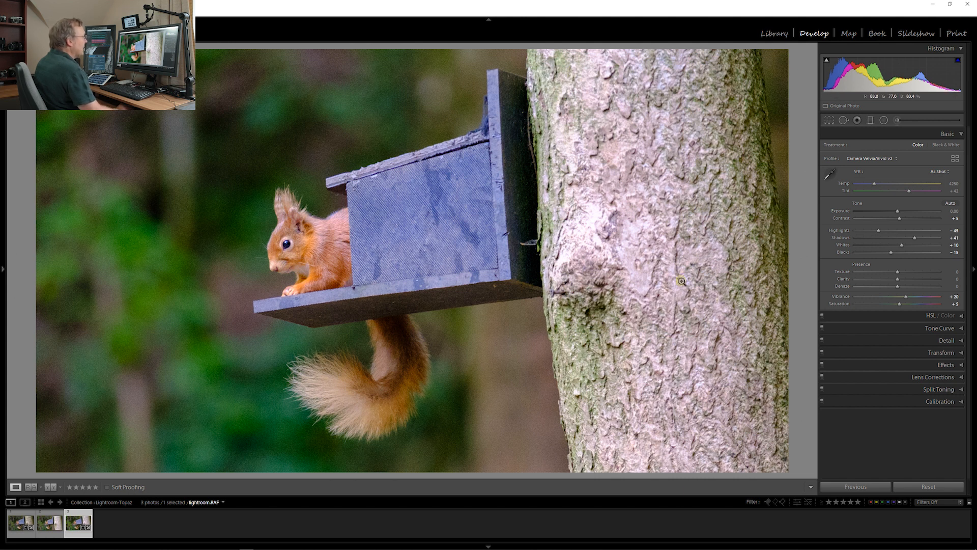
Paint an Adjustment Brush mask over the whole tree trunk, checking the coverage with the mask overlay
click(898, 121)
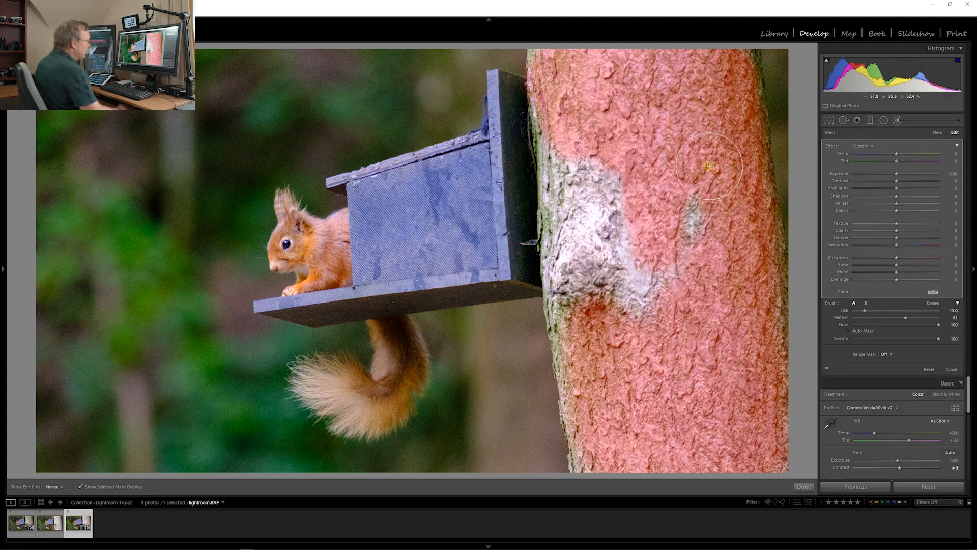
mouse_move(708, 204)
mouse_down()
mouse_move(641, 328)
mouse_move(606, 204)
mouse_move(565, 198)
mouse_move(543, 158)
mouse_move(564, 155)
mouse_move(557, 239)
mouse_move(590, 306)
mouse_up()
key(o)
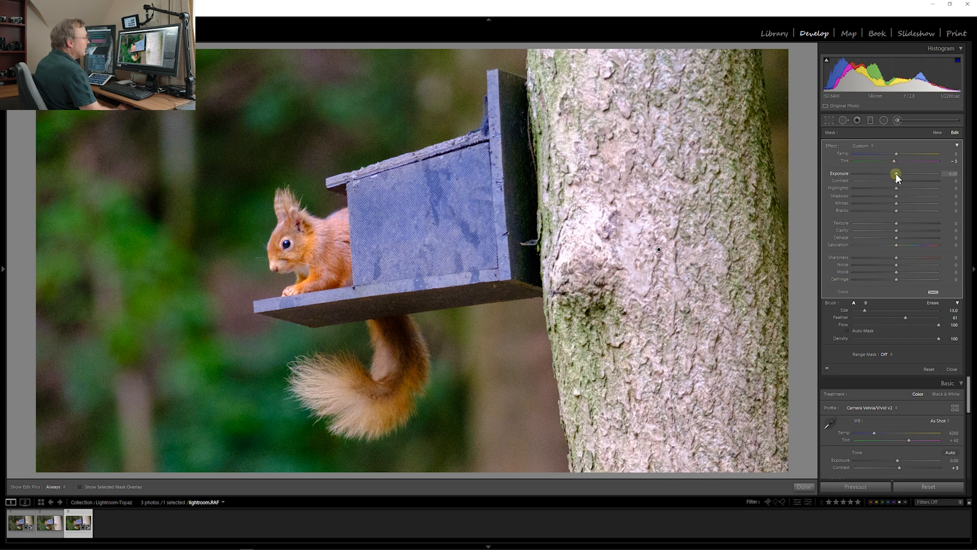
Darken the trunk mask with exposure -0.71, reduced highlights, shadows -44 and blacks -12, and raise its texture to 17
drag(897, 175, 890, 176)
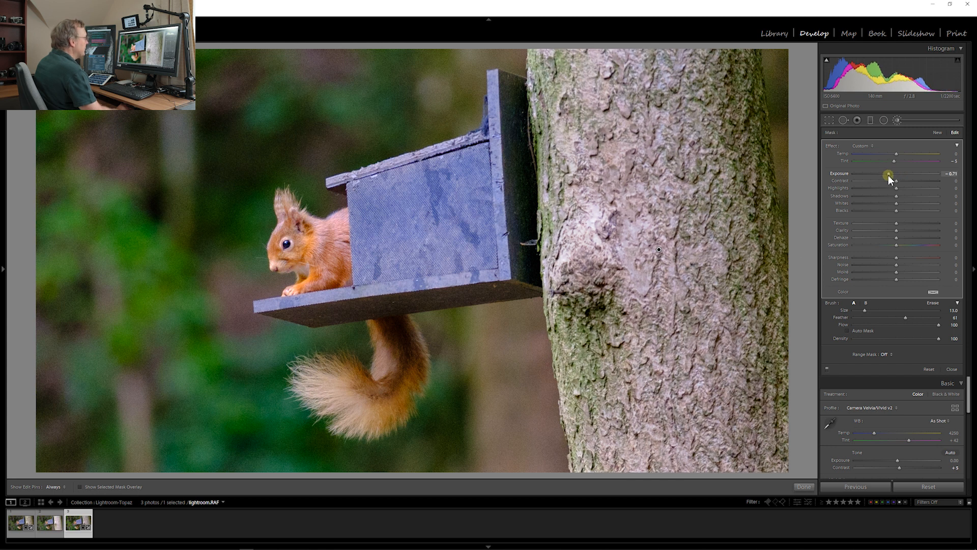
drag(895, 190, 890, 189)
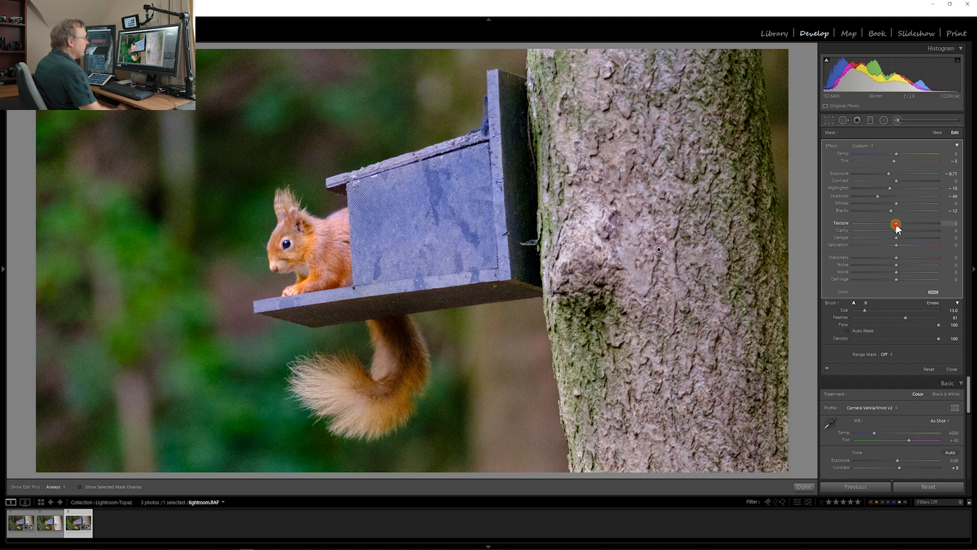
drag(898, 224, 903, 224)
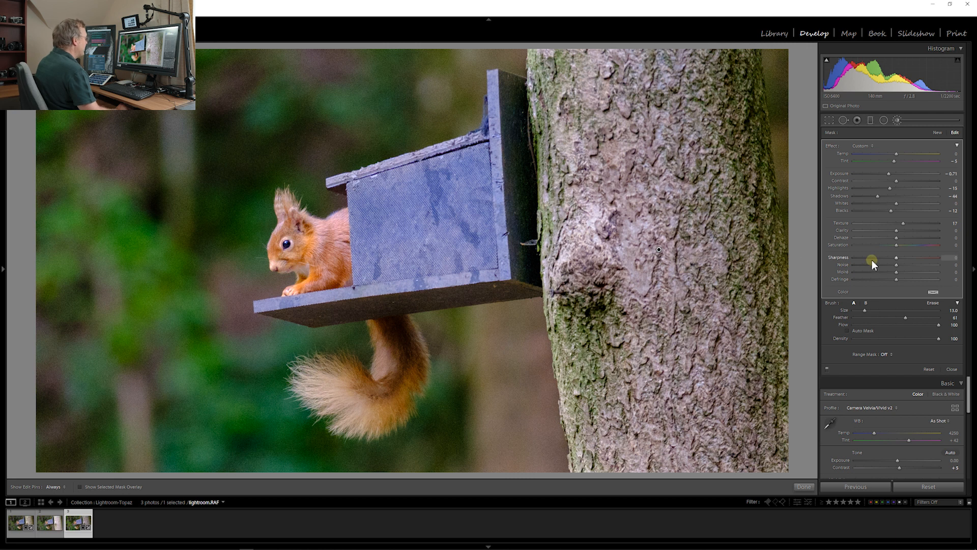
key(k)
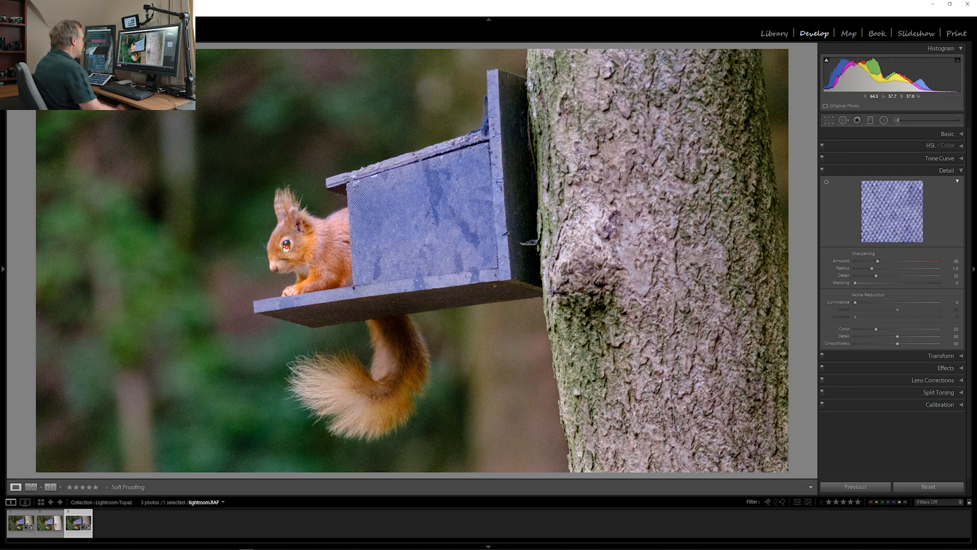
Check the detail at the squirrel's eye and reduce the photo's sharpening amount to its minimum
click(287, 248)
drag(877, 261, 827, 264)
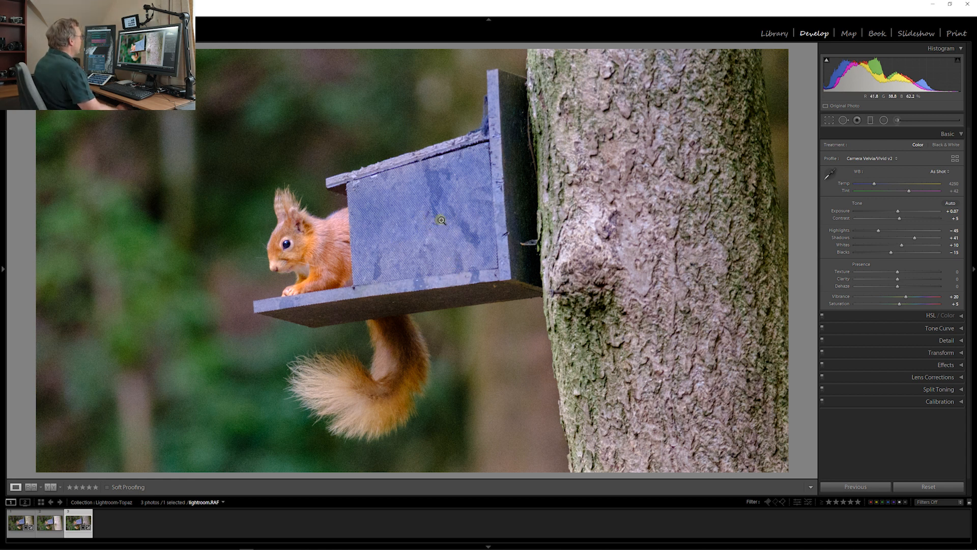
Open a 16-bit ProPhoto RGB TIFF copy of the photo with Lightroom adjustments in Topaz DeNoise AI
right_click(423, 229)
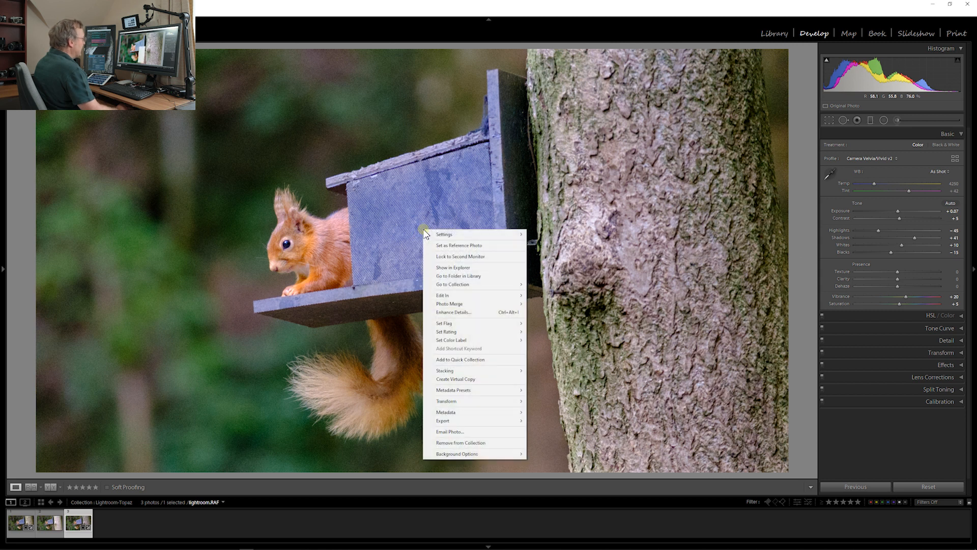
mouse_move(470, 296)
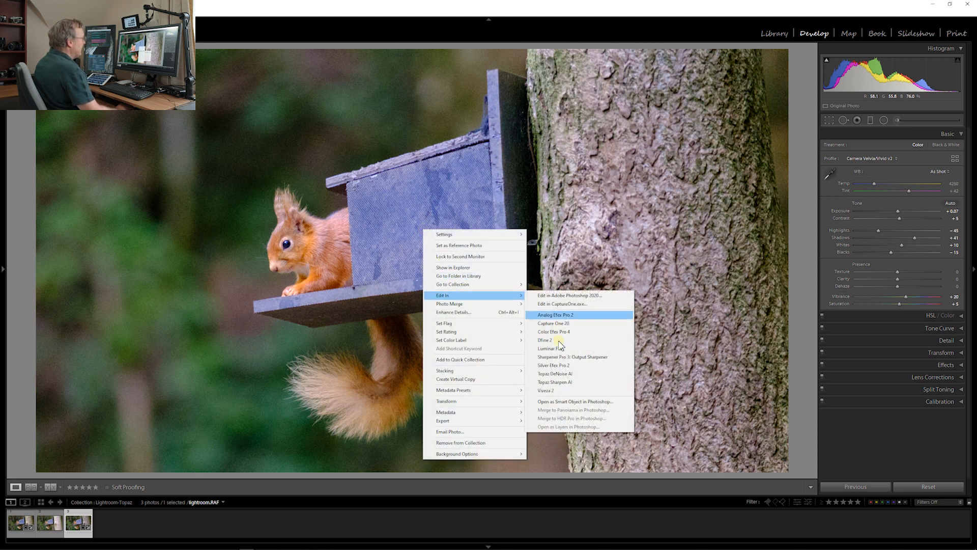
click(564, 375)
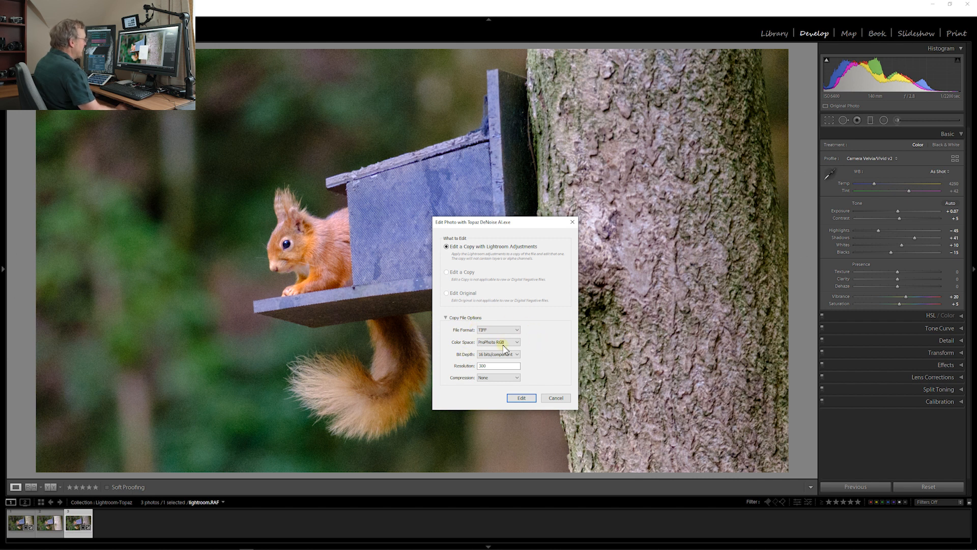
click(525, 401)
click(521, 398)
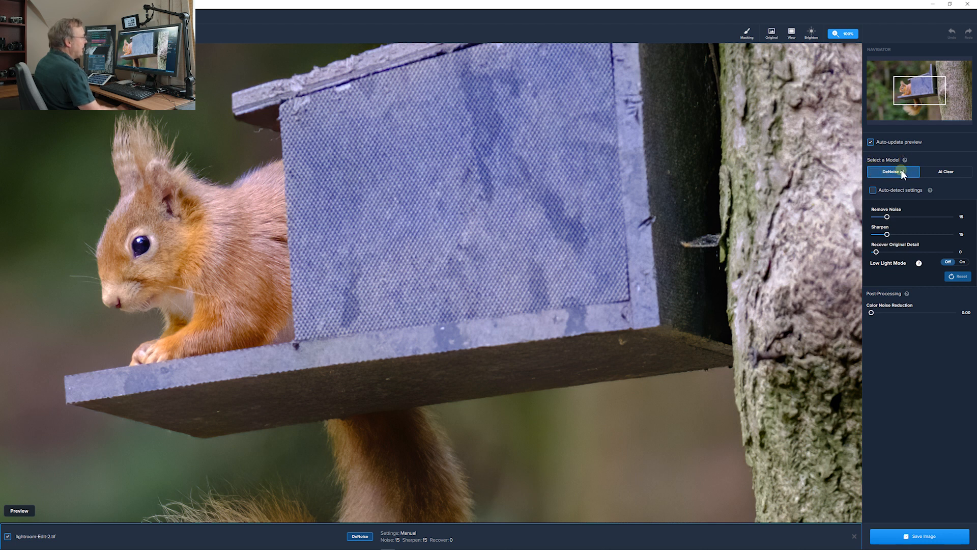
Show the original and the preview side by side centred on the squirrel, and enable automatic detection of the denoise settings
click(793, 36)
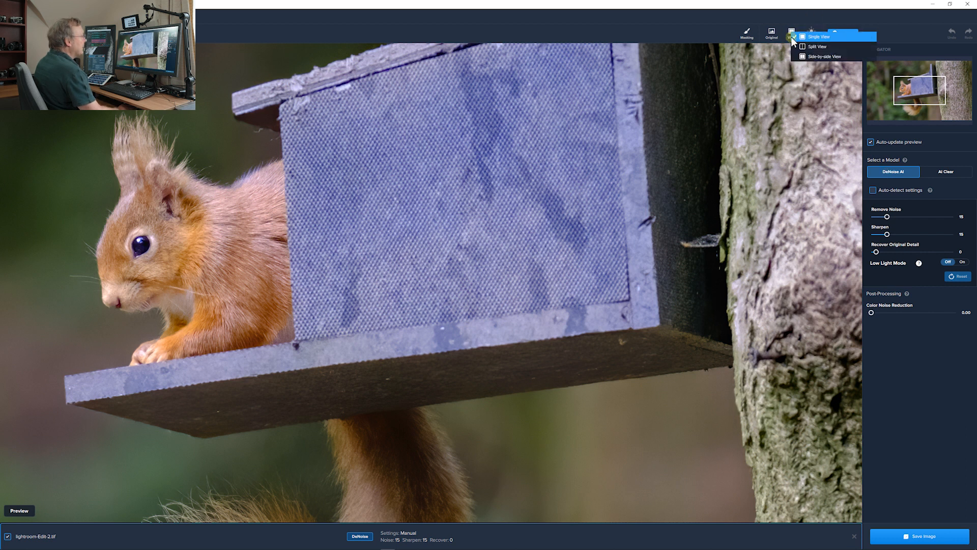
click(820, 54)
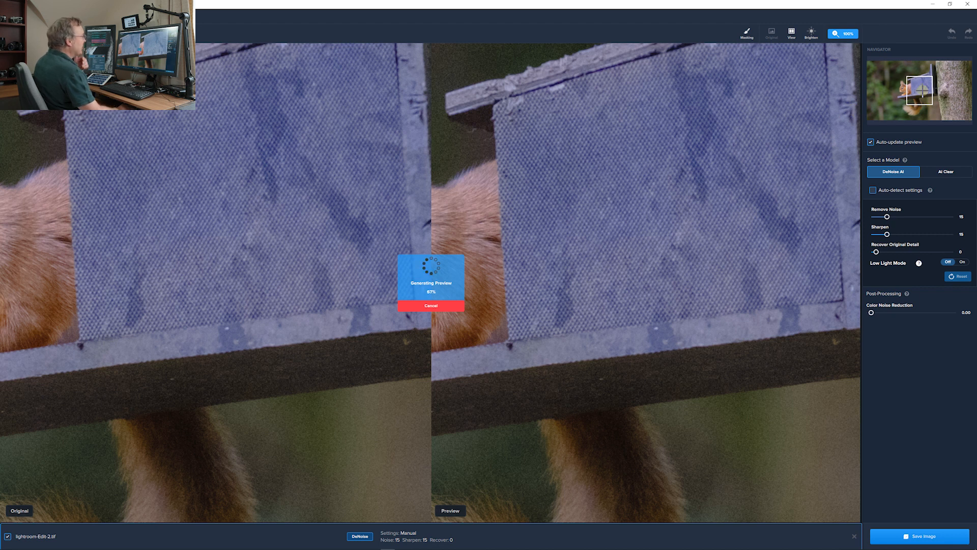
drag(923, 90, 907, 88)
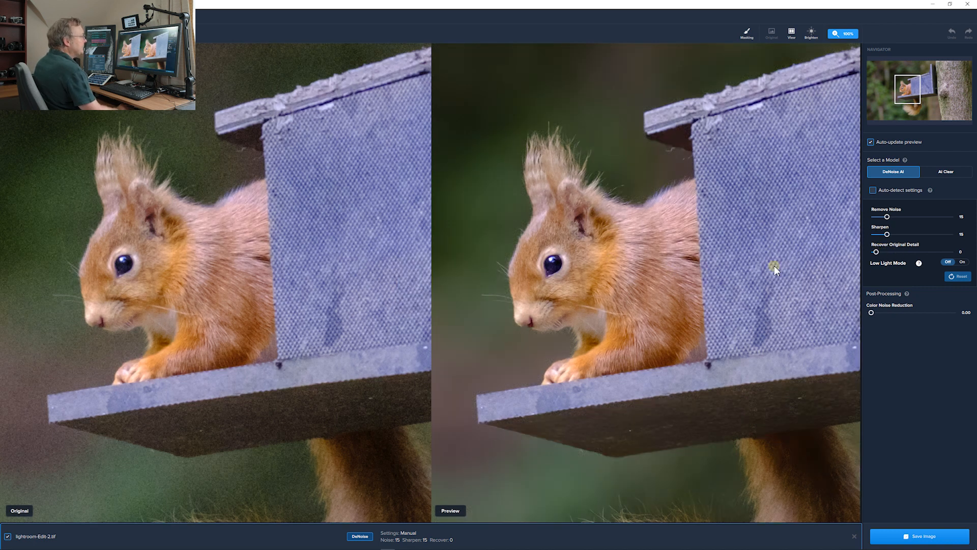
click(873, 190)
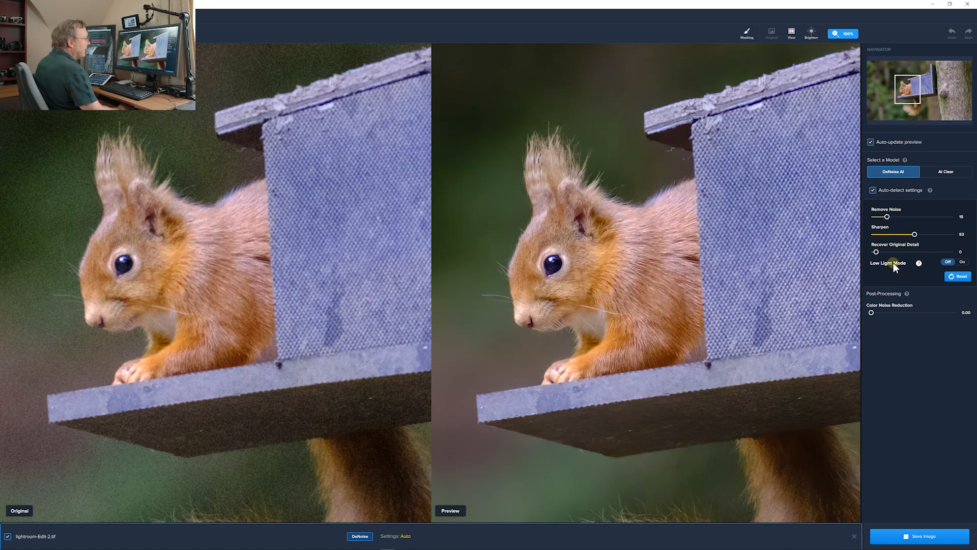
Set Recover Original Detail to 26 while viewing only the preview, and save the denoised image back to Lightroom
drag(877, 253, 895, 253)
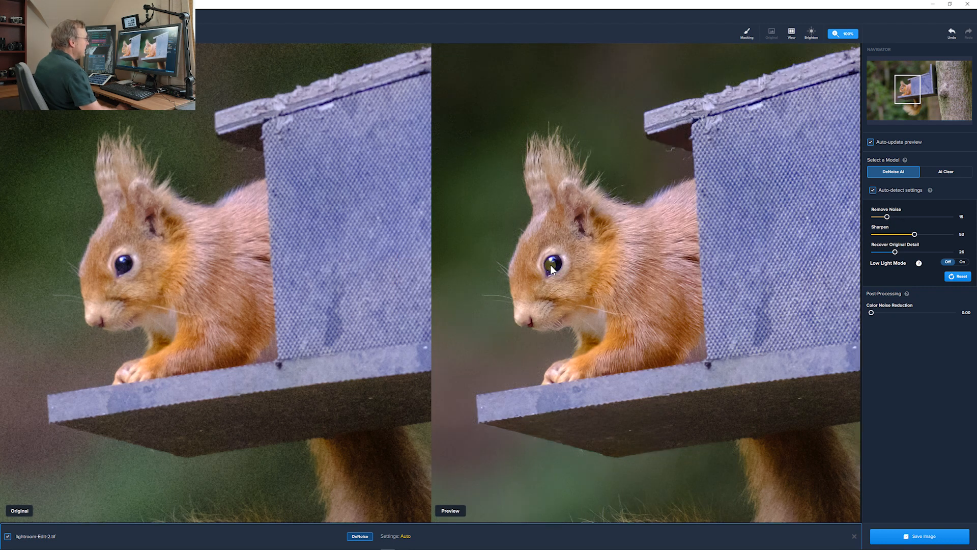
click(791, 32)
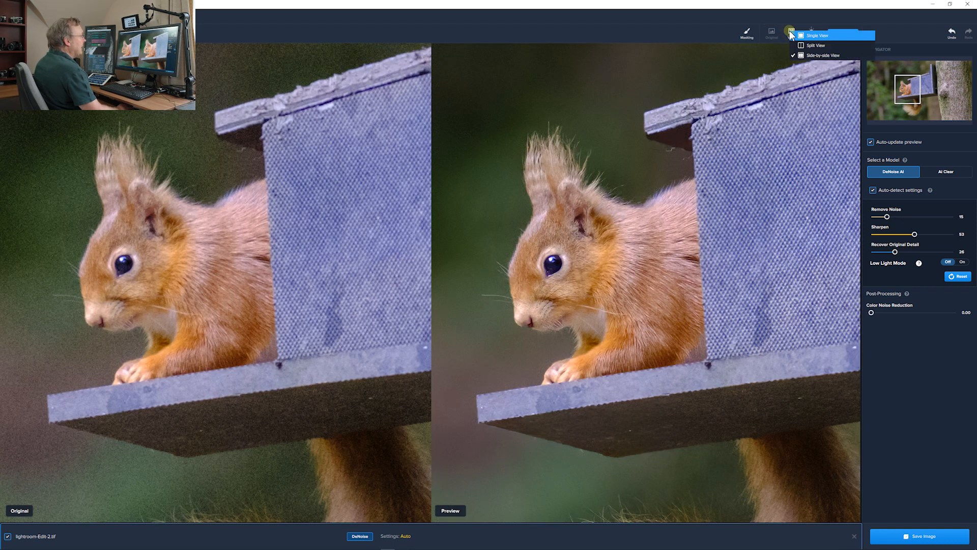
click(816, 36)
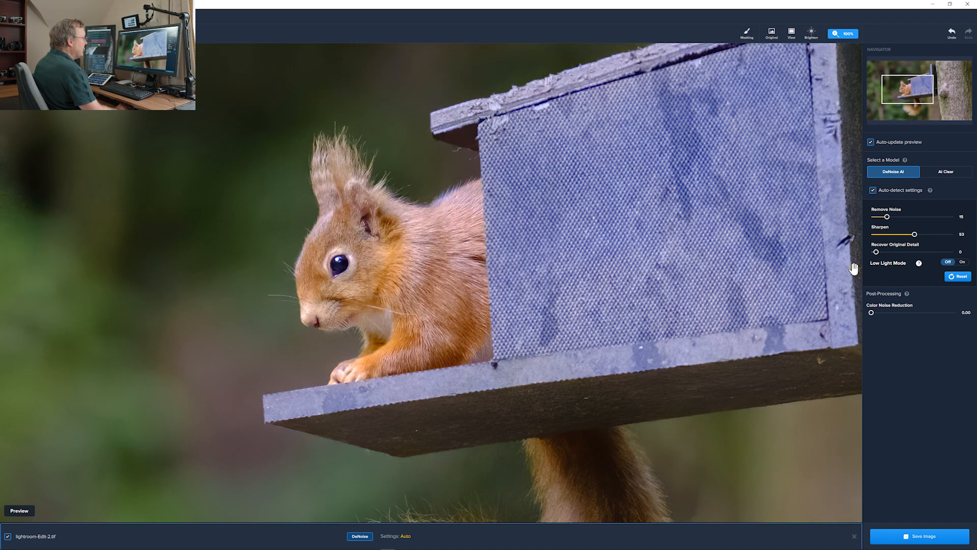
drag(875, 252, 894, 249)
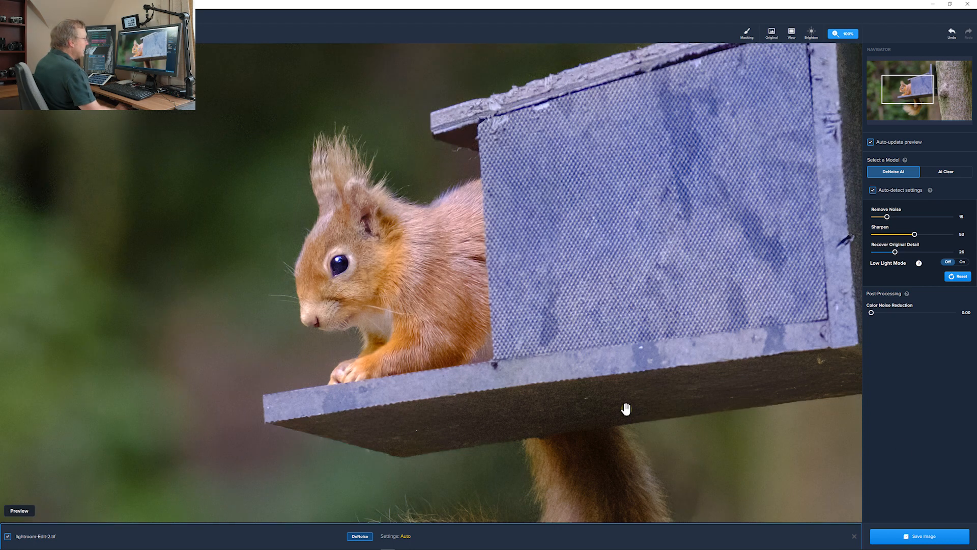
click(923, 538)
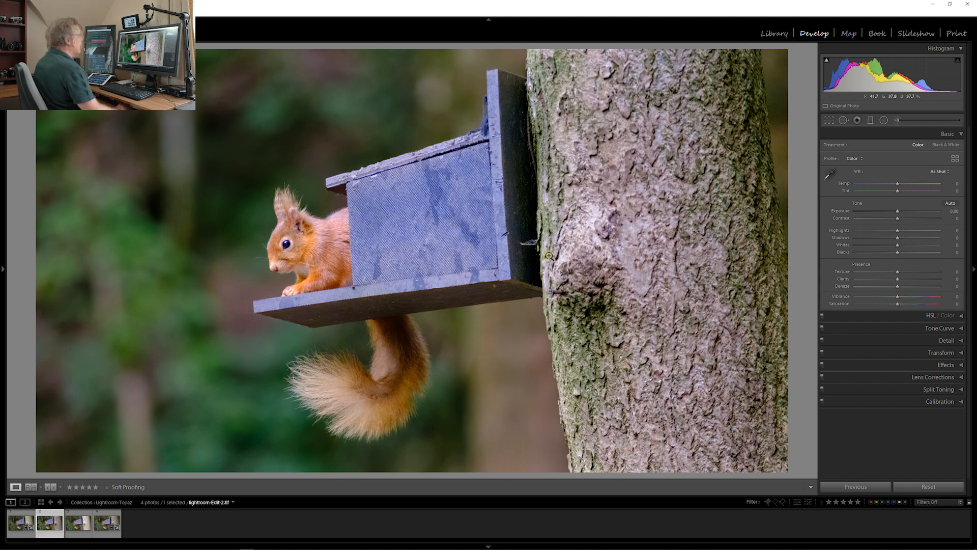
Check the denoised squirrel up close and open a 16-bit ProPhoto RGB TIFF copy with Lightroom adjustments in Topaz Sharpen AI
click(297, 242)
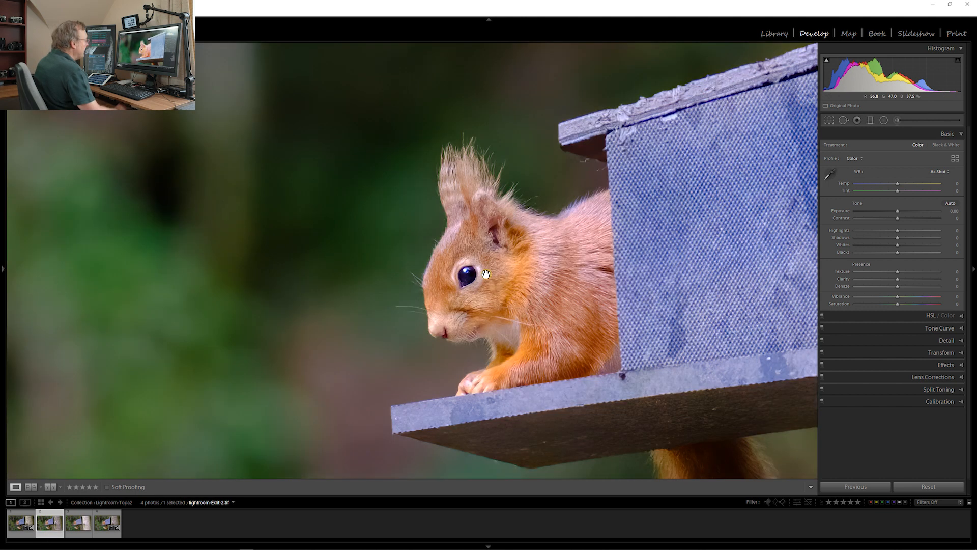
click(486, 275)
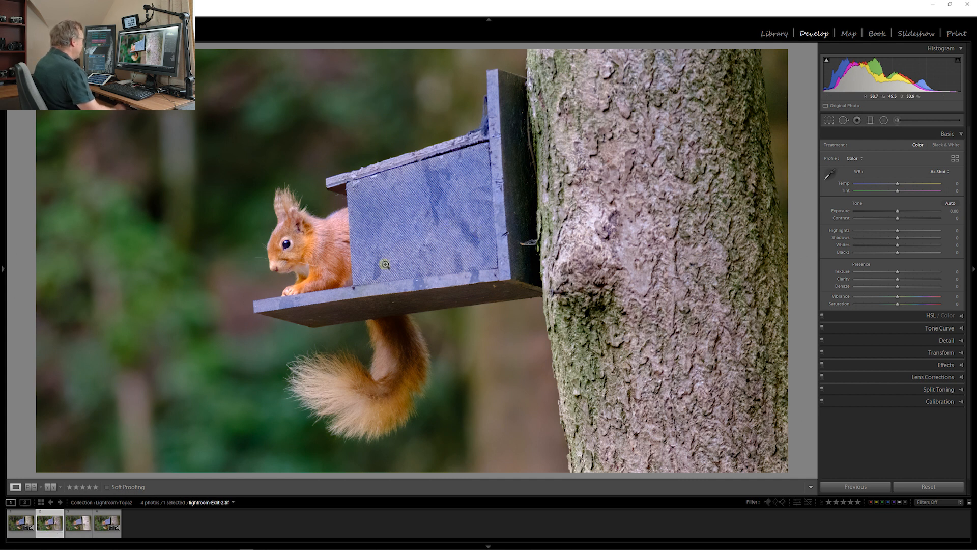
right_click(387, 243)
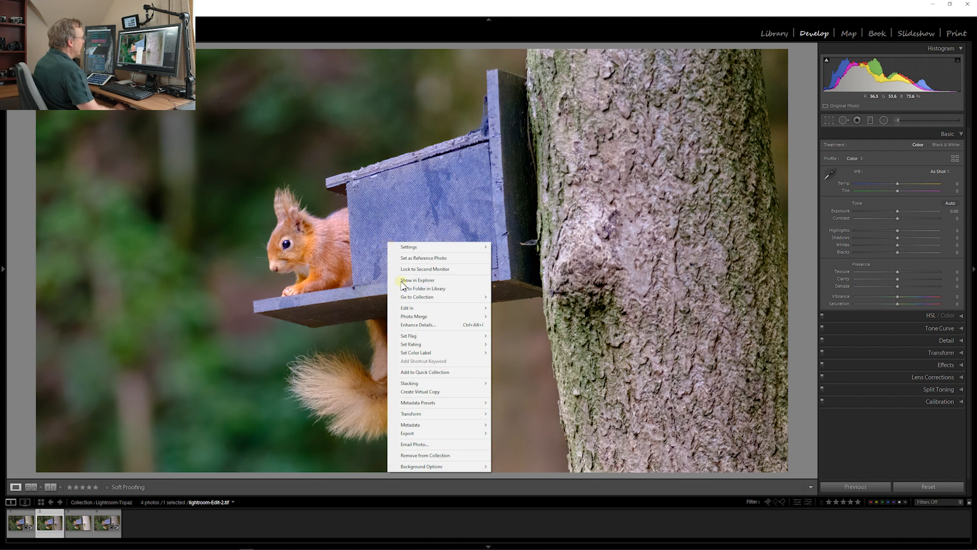
mouse_move(435, 308)
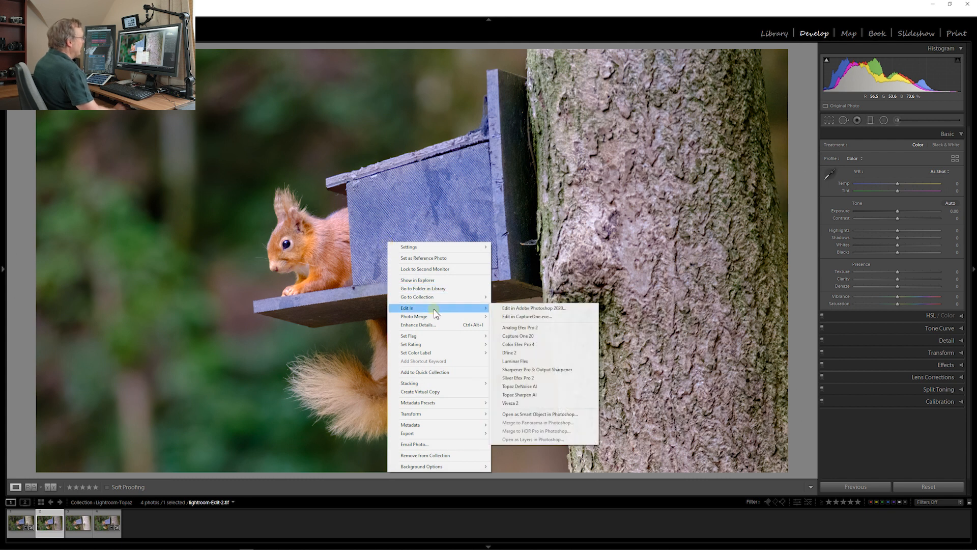
click(530, 396)
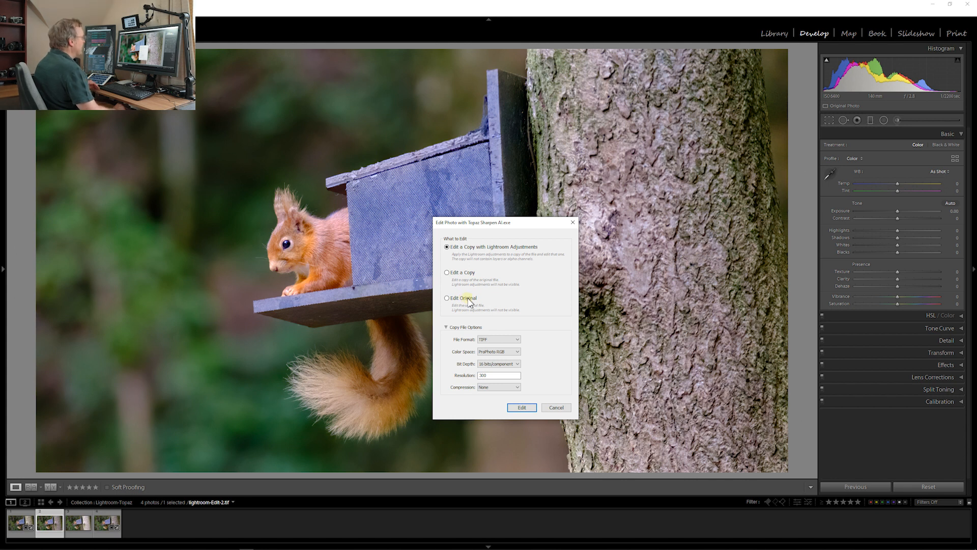
click(521, 405)
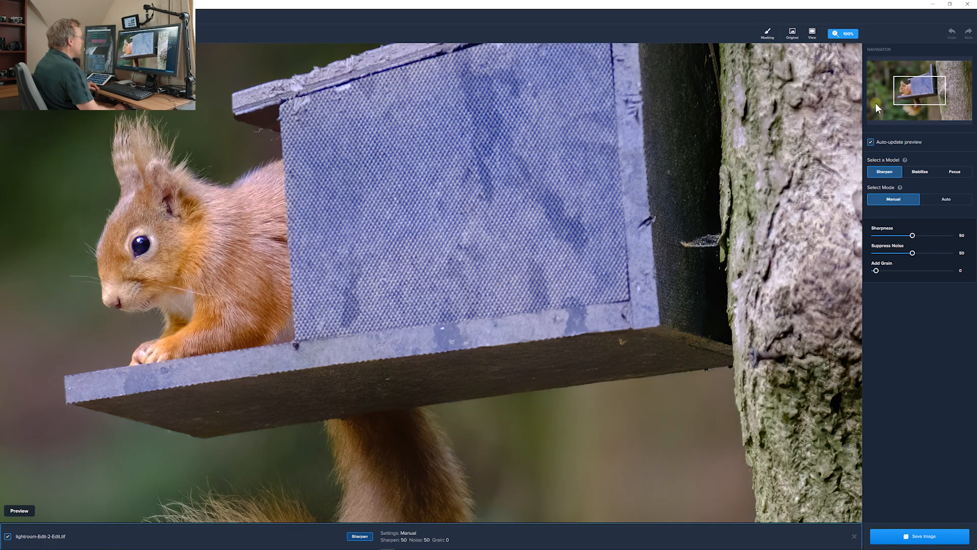
Centre the preview on the squirrel and choose the Sharpen model in Auto mode, trying the Focus model for comparison
drag(917, 91, 909, 90)
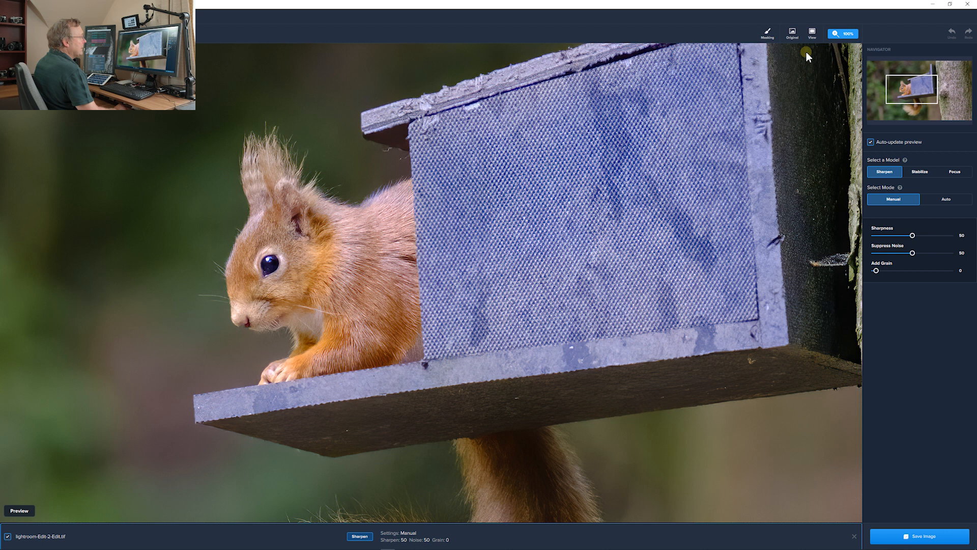
click(946, 199)
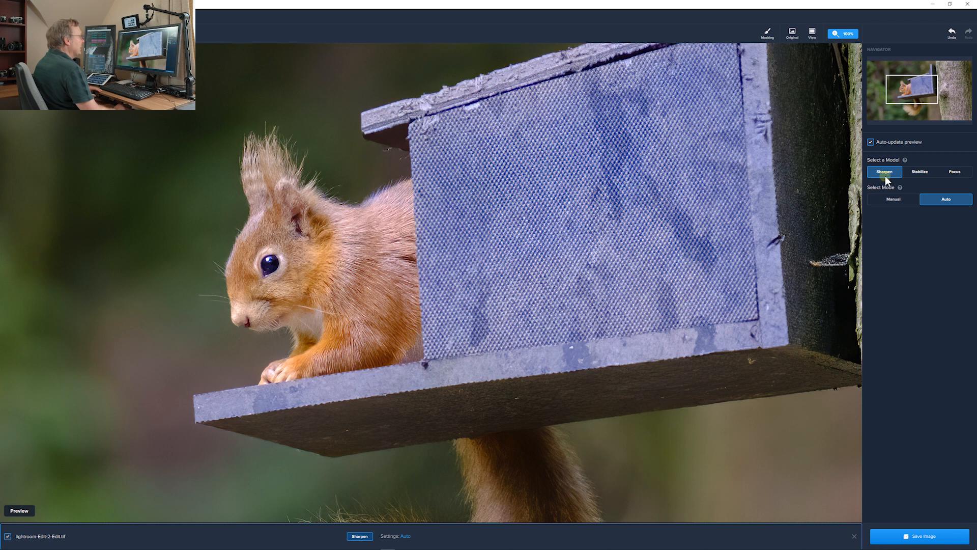
click(955, 173)
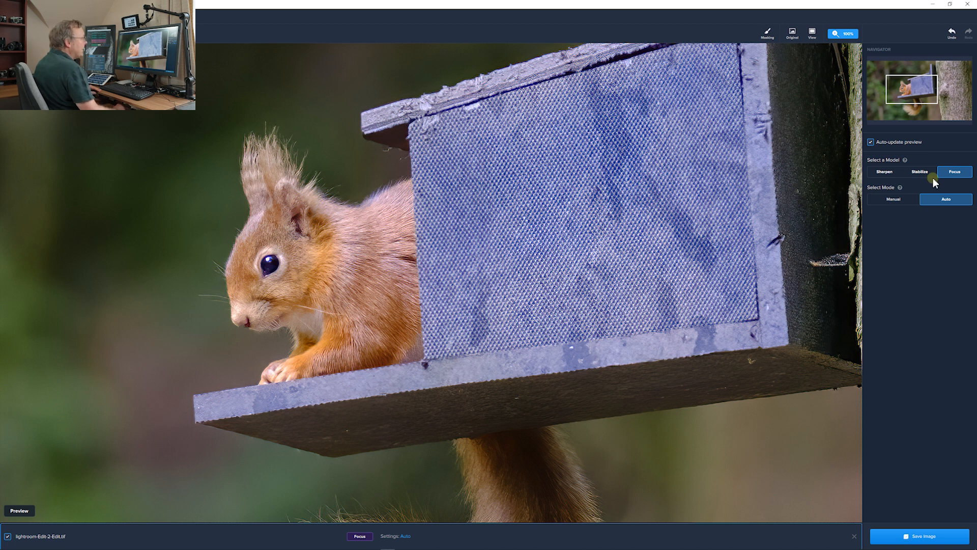
click(885, 173)
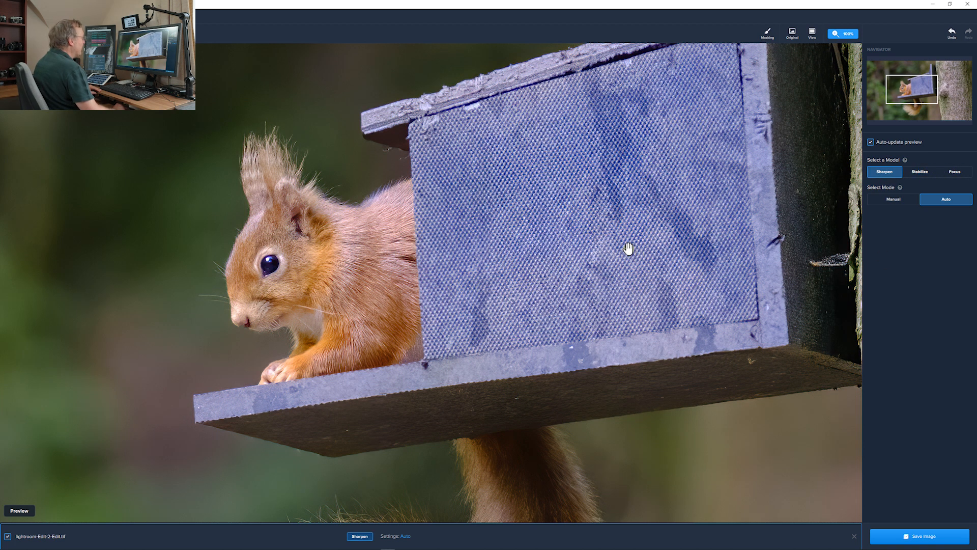
Compare the squirrel and its tail in side-by-side view and save the sharpened image back to Lightroom
drag(628, 253, 713, 95)
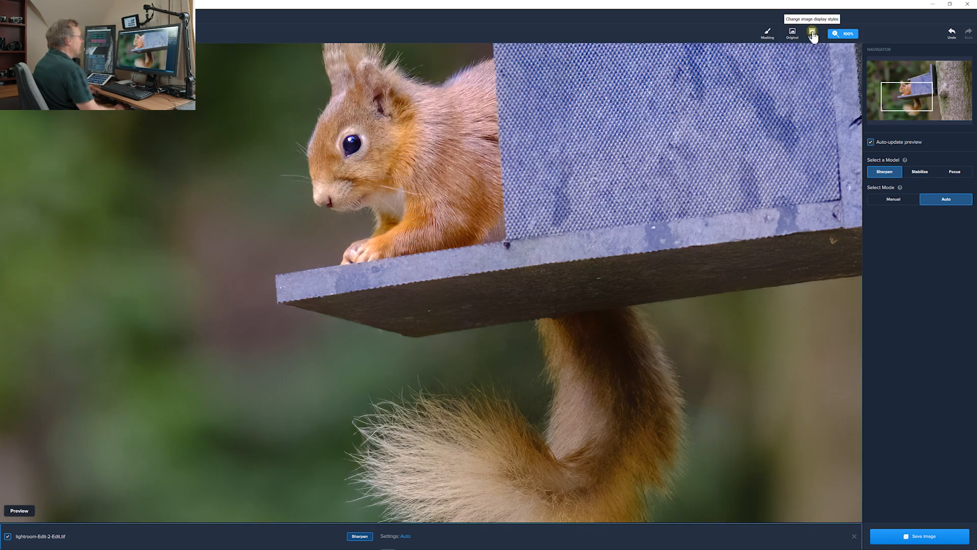
click(812, 32)
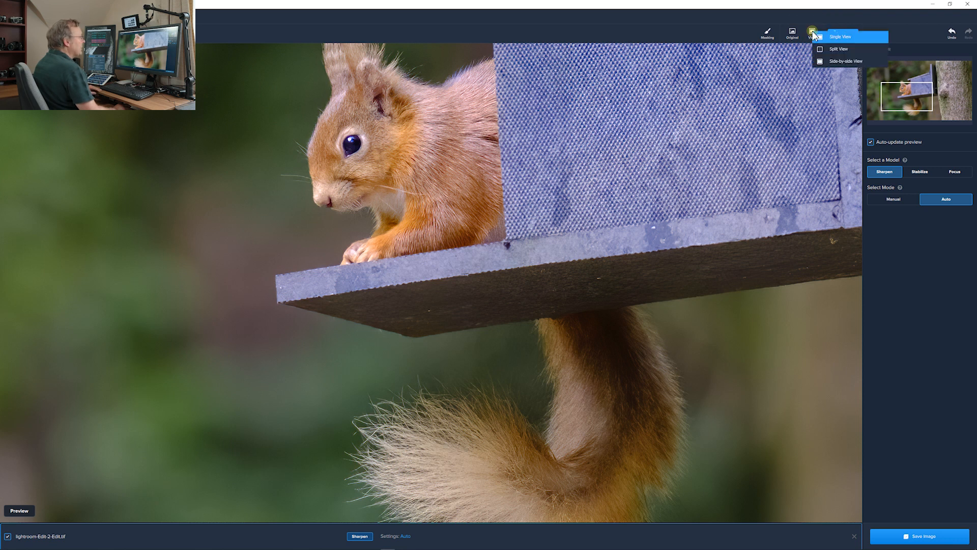
click(839, 60)
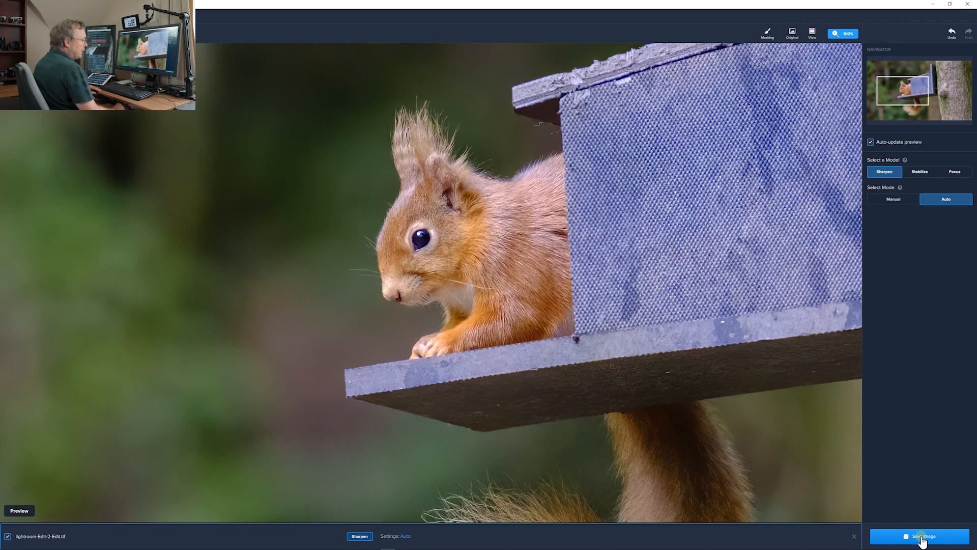
click(922, 541)
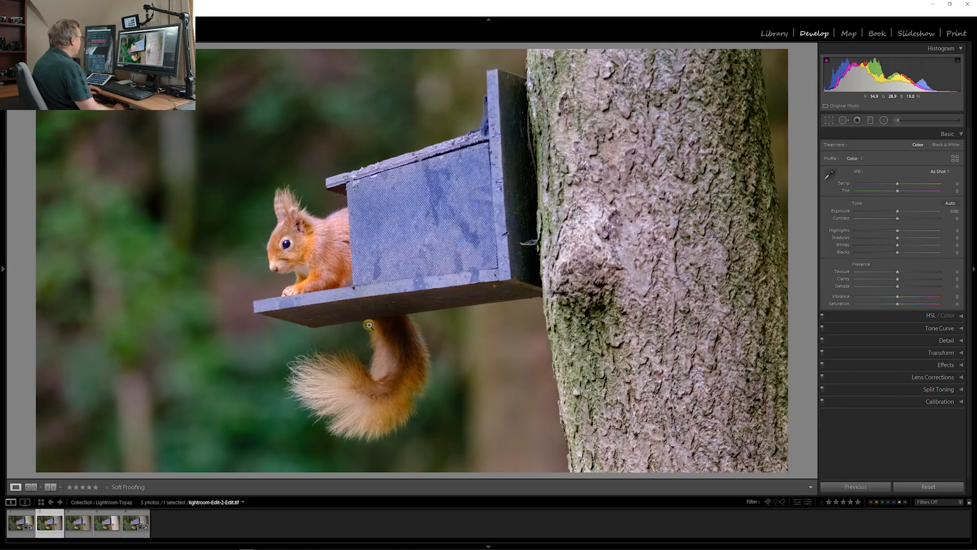
Check the sharpened squirrel up close, and compare lightroom.RAF with an edited copy as reference photo, zoomed in on the squirrel
click(324, 272)
click(508, 287)
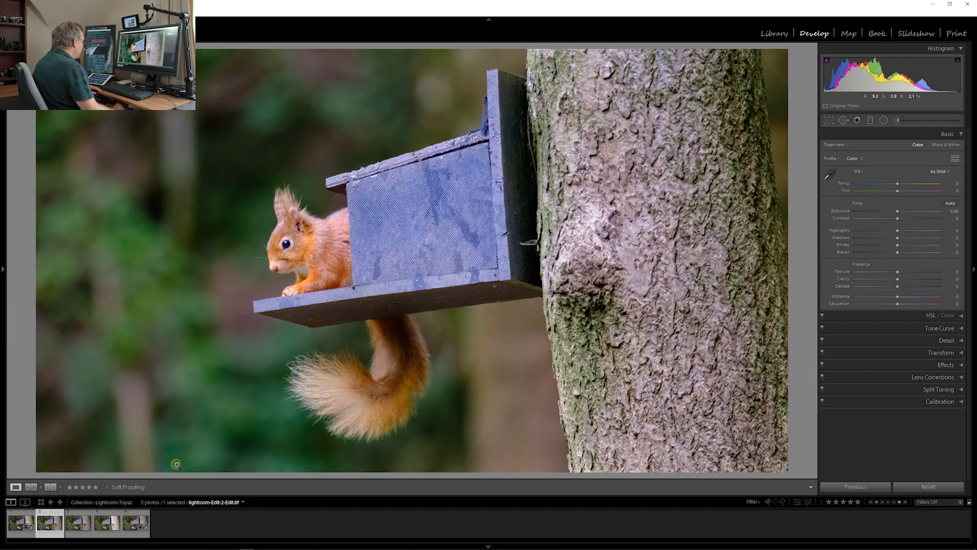
click(84, 526)
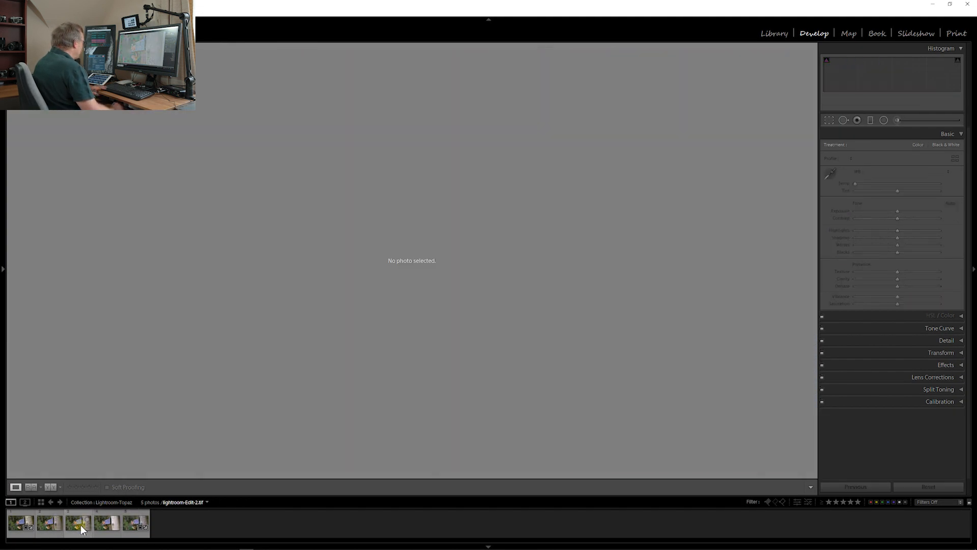
click(131, 531)
drag(21, 524, 196, 362)
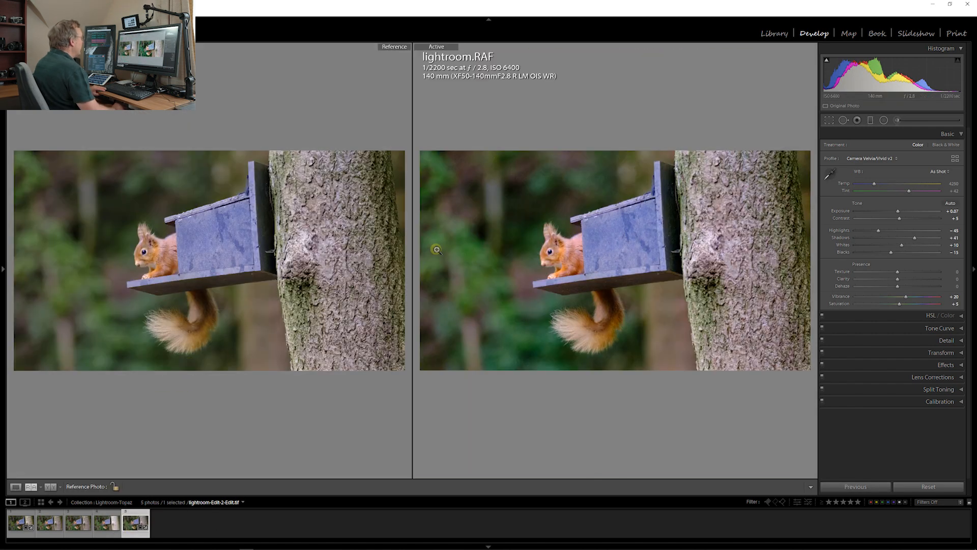
click(542, 249)
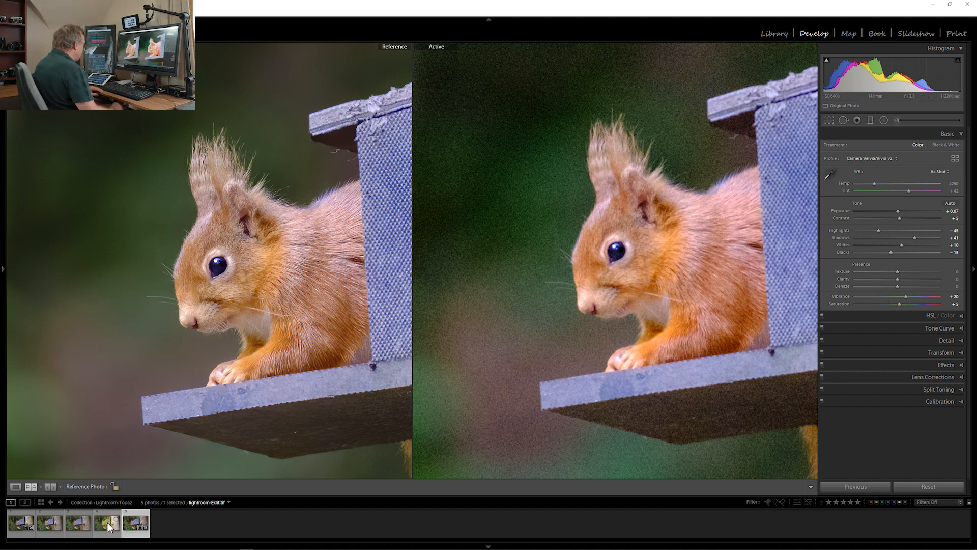
drag(282, 298, 234, 237)
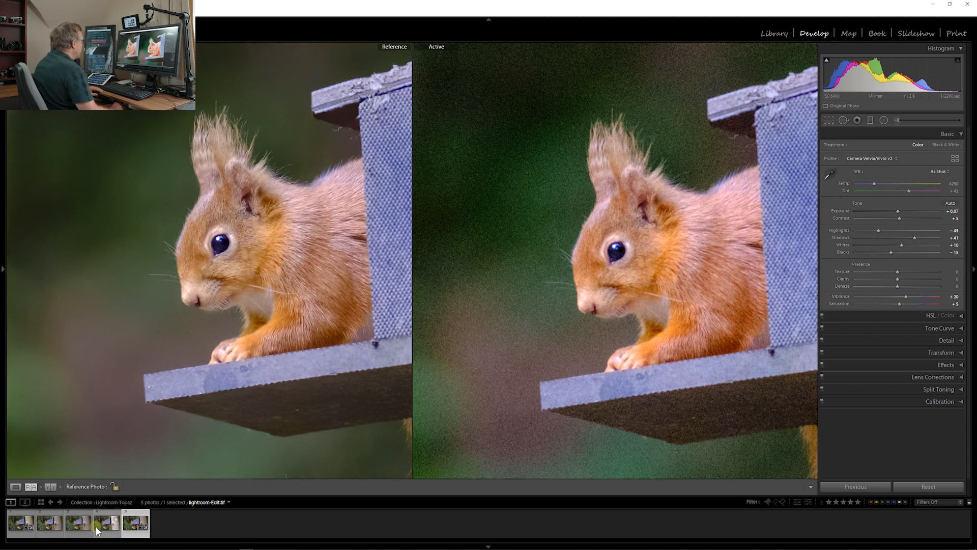
Compare lightroom-Edit-2-Edit.tif with the aligned reference photo, and inspect the squirrel once more in the single-photo view
click(51, 524)
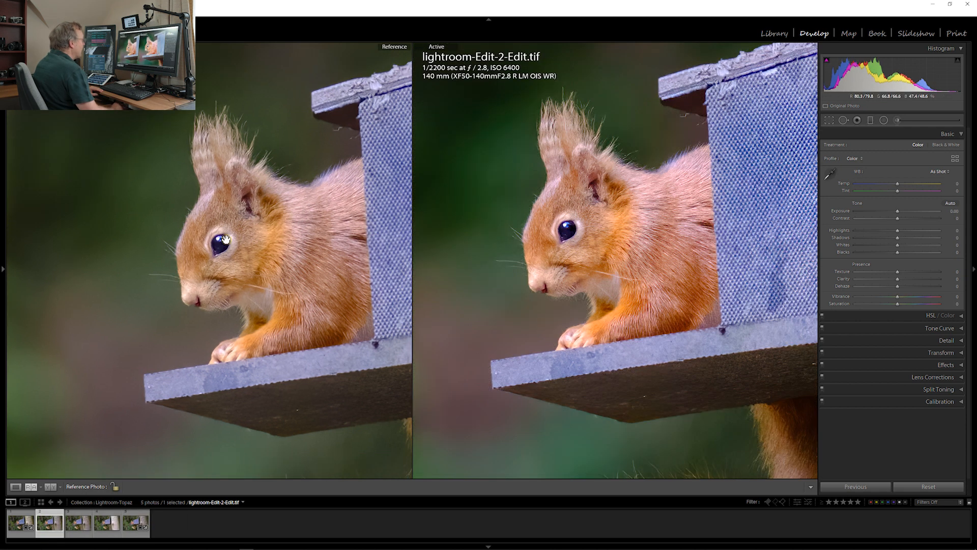
drag(307, 252, 315, 239)
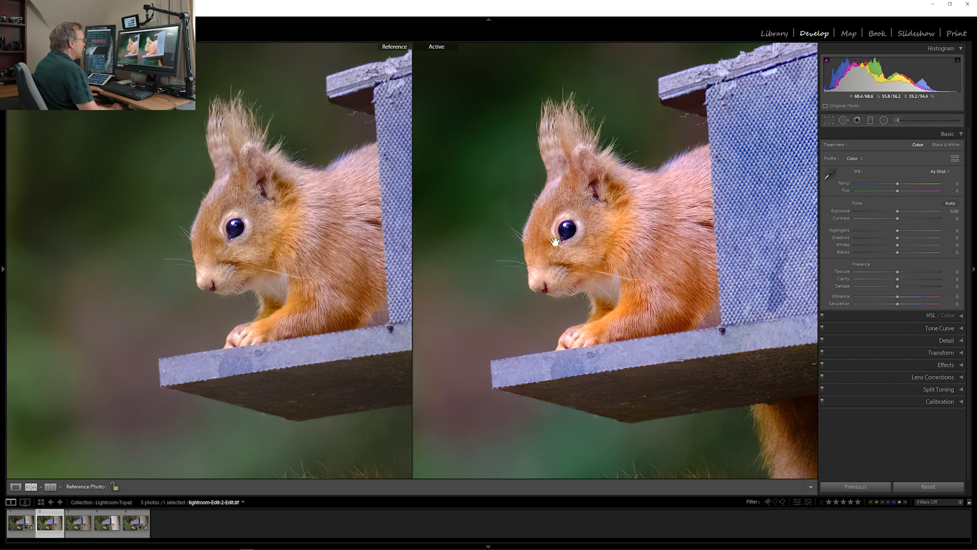
key(d)
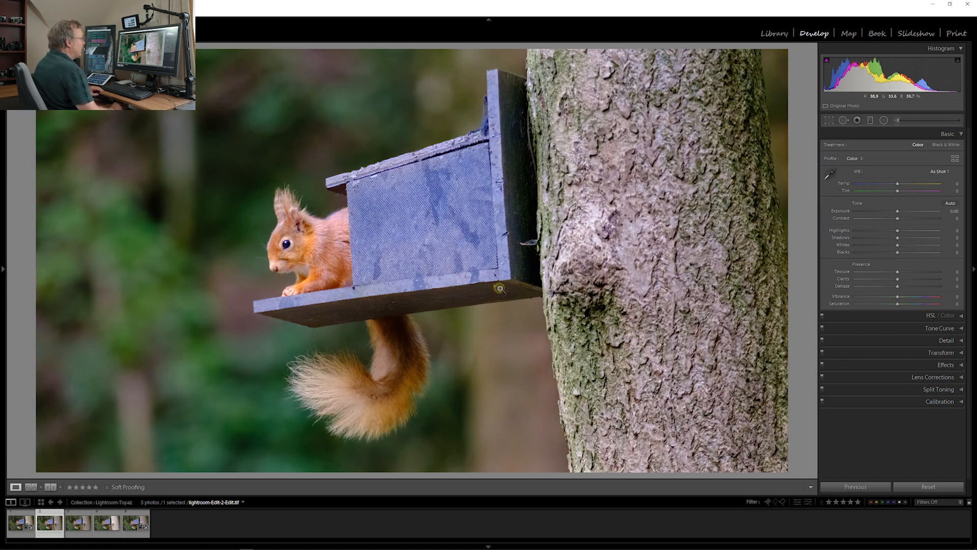
click(295, 253)
click(428, 253)
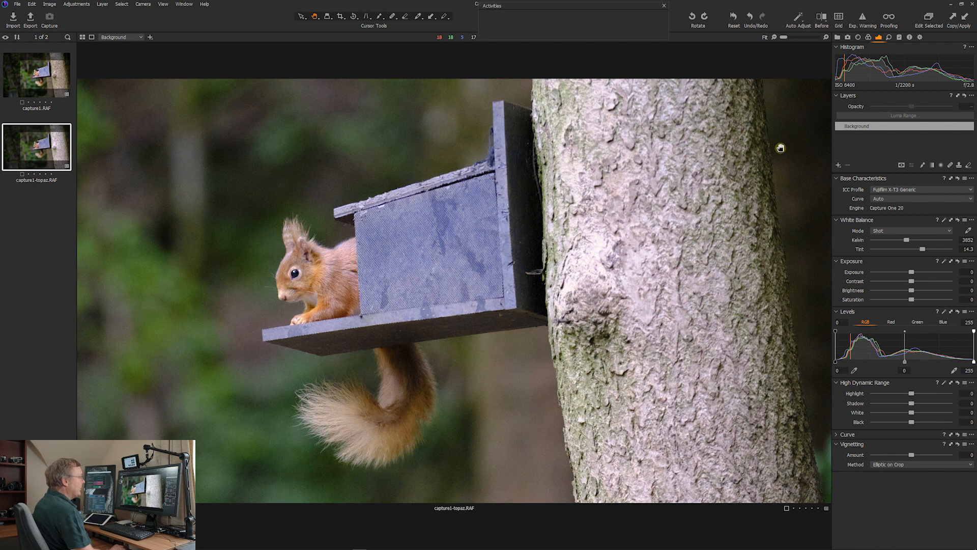
Zoom in on the squirrel in capture1-topaz.RAF and set both luminance noise reduction and sharpening amount to 0
click(889, 37)
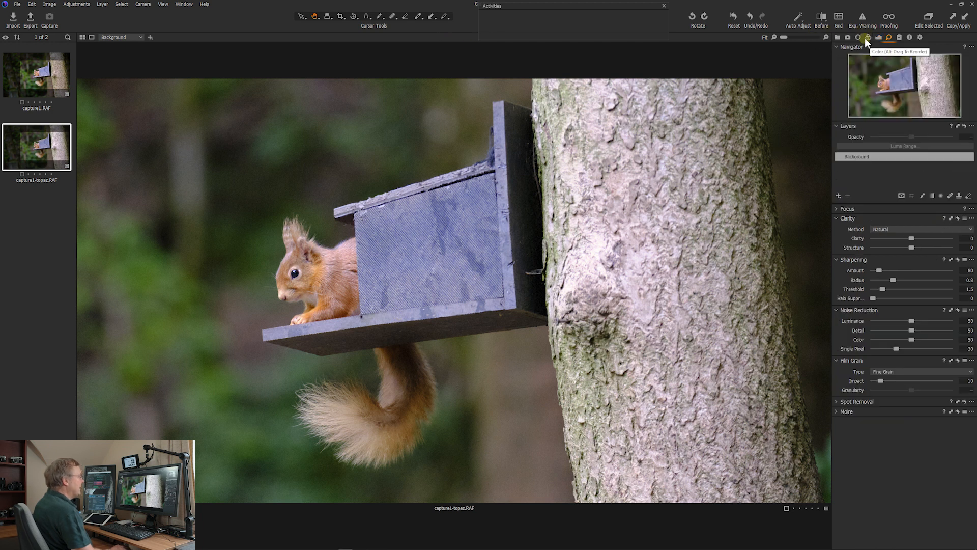
click(284, 261)
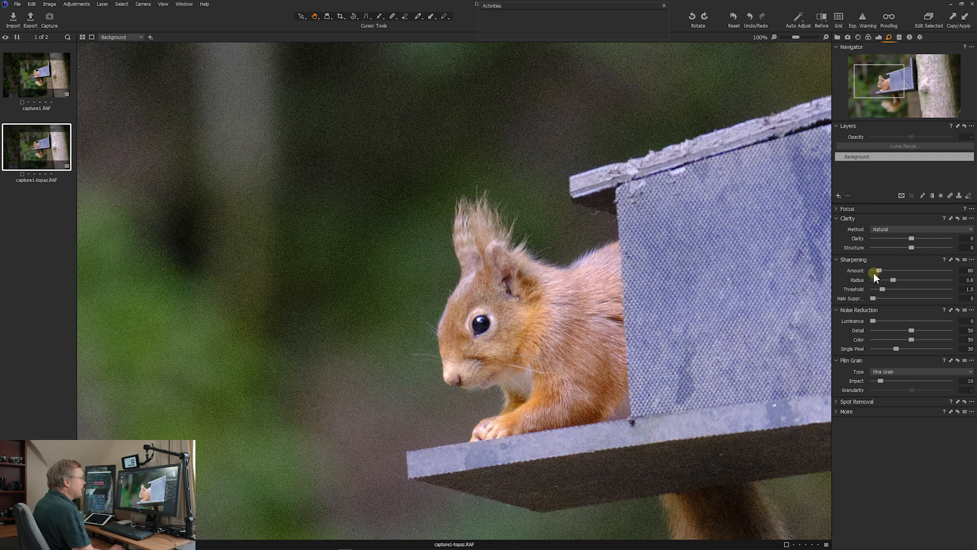
drag(878, 271, 863, 272)
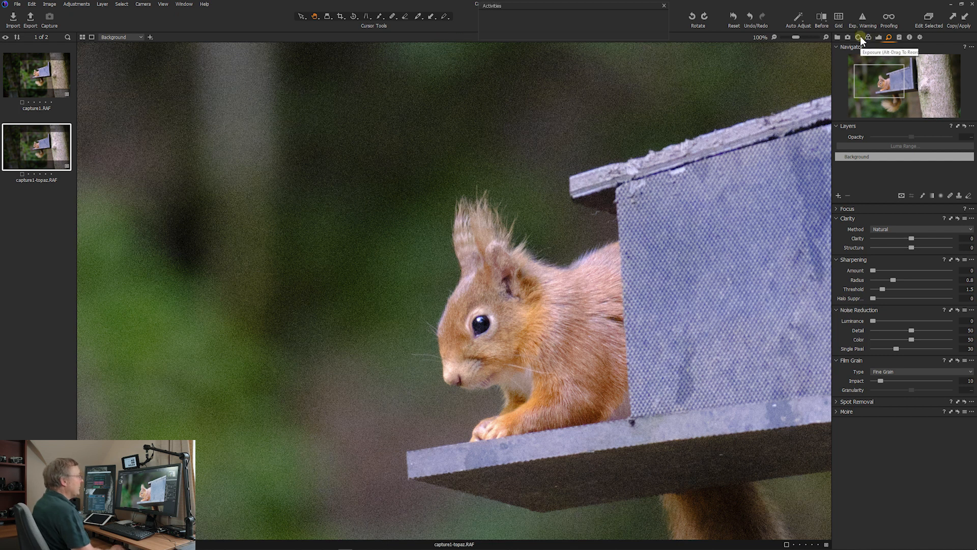
Examine the squirrel in capture1.RAF up close, and review the masks and detail settings of its Background, Tree and Squirrel layers
key(Left)
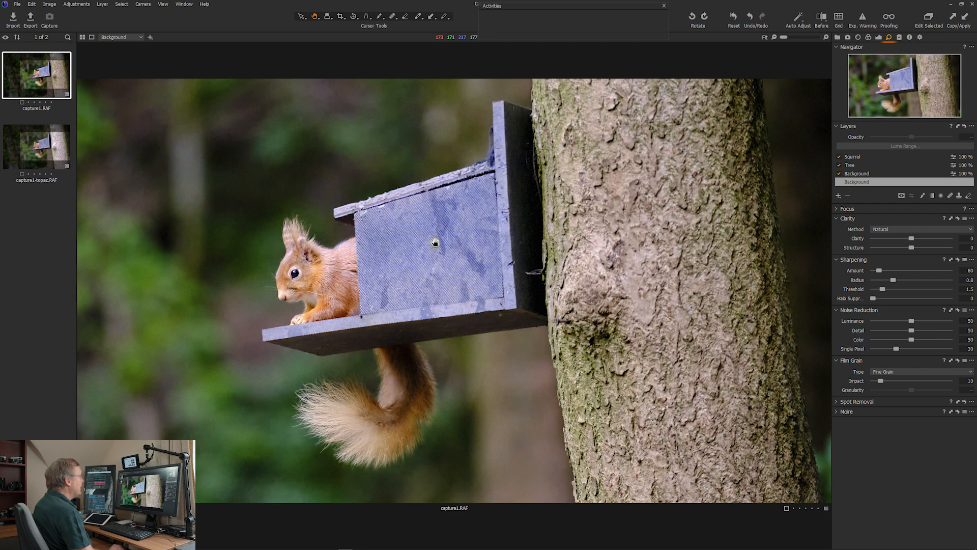
double_click(297, 261)
double_click(511, 331)
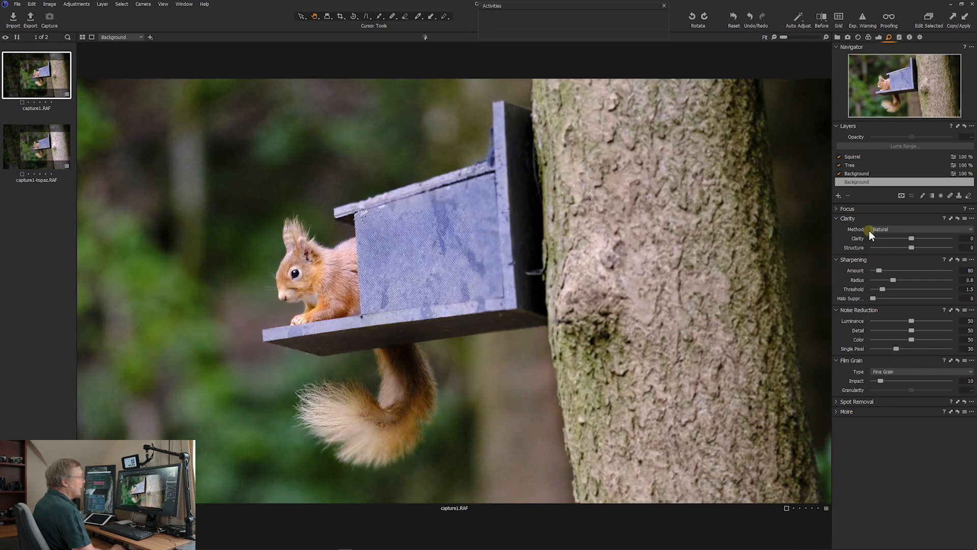
click(858, 173)
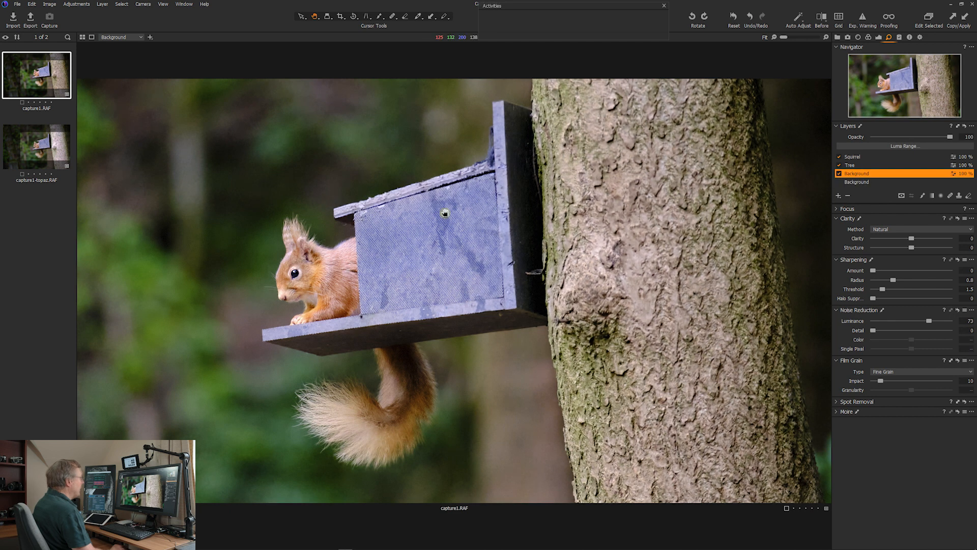
click(924, 195)
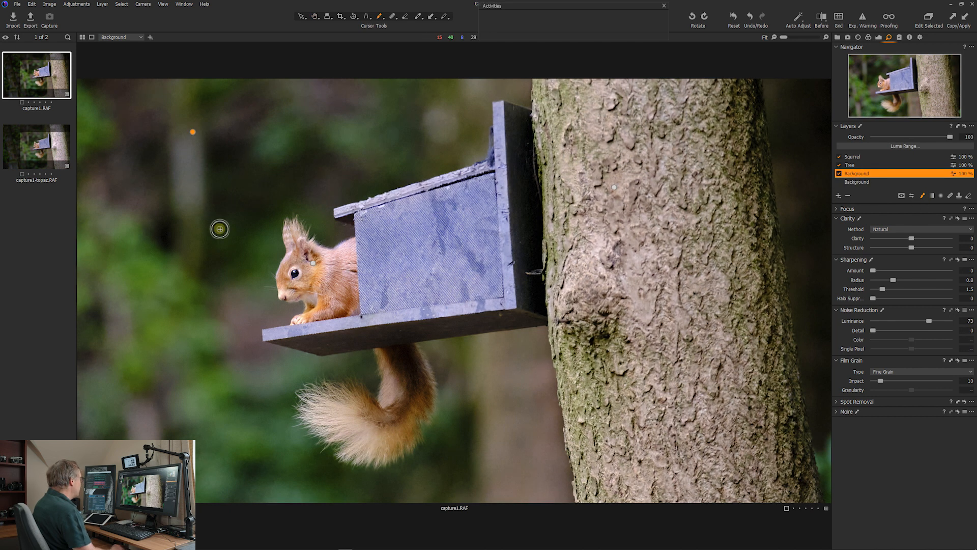
key(m)
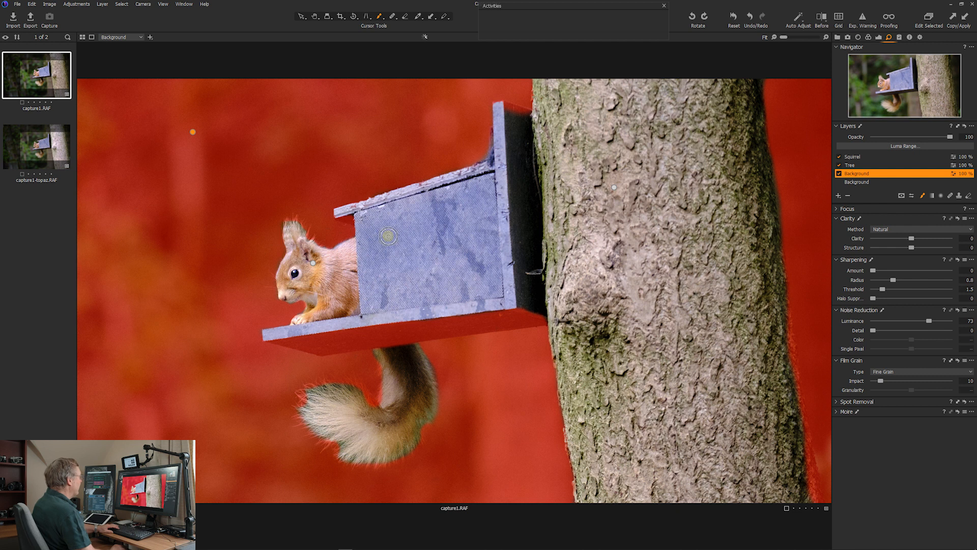
click(857, 164)
click(857, 157)
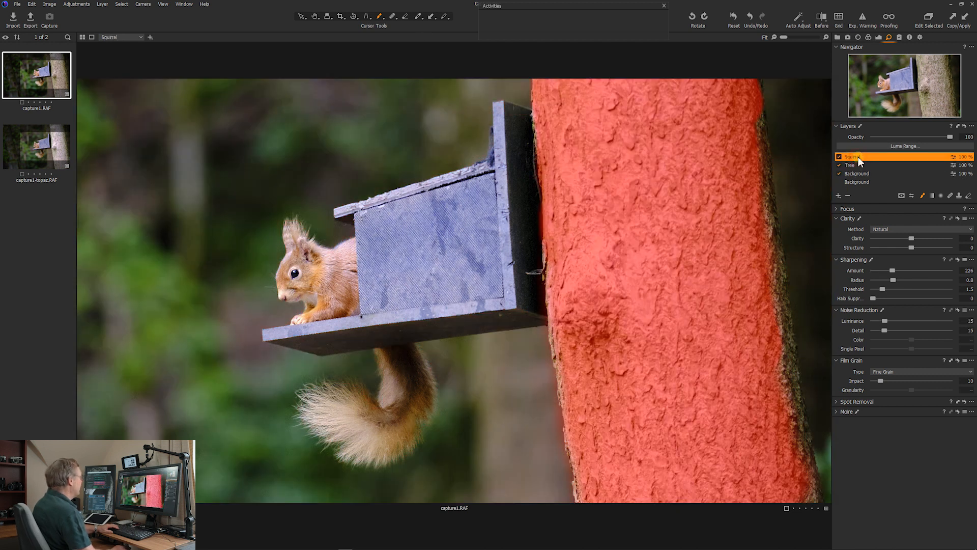
key(h)
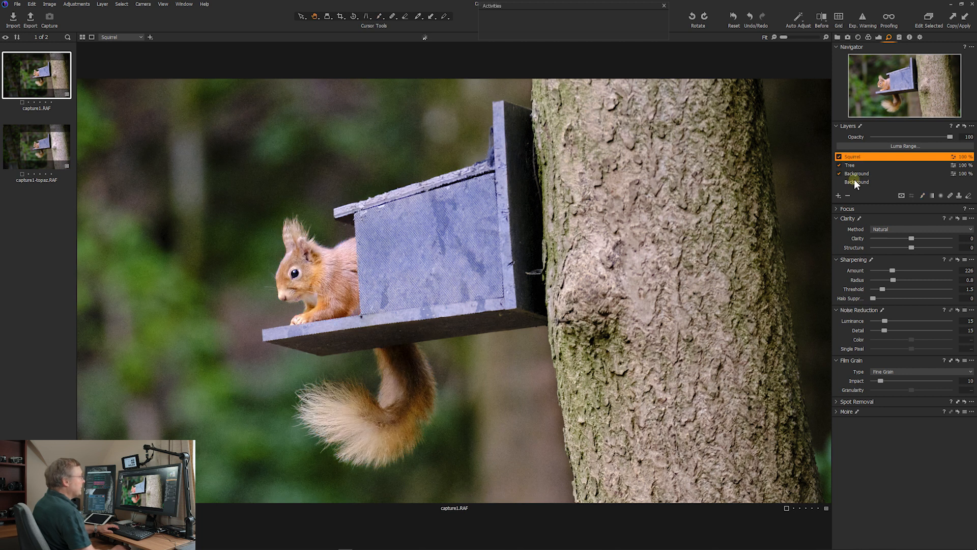
click(864, 182)
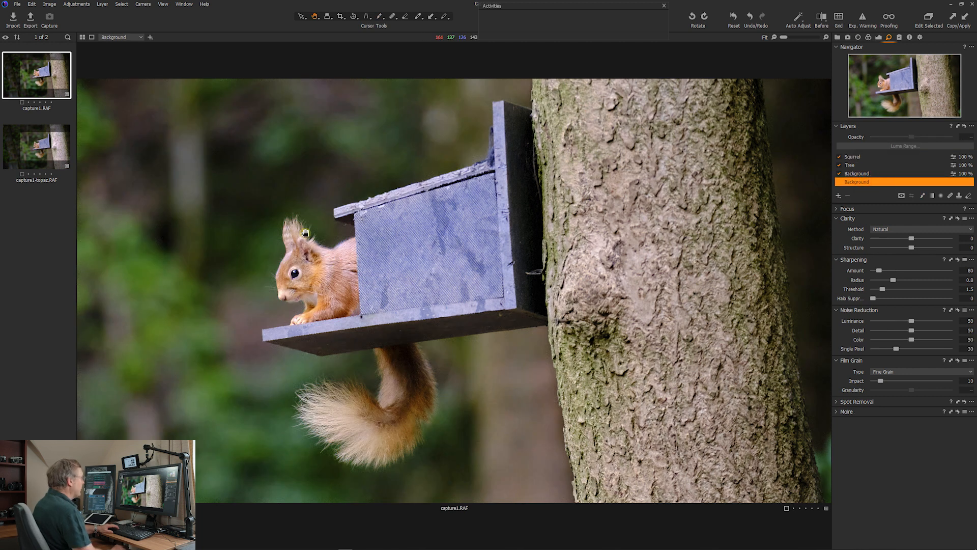
Auto-adjust capture1-topaz.RAF and lower its highlights to -14
click(55, 154)
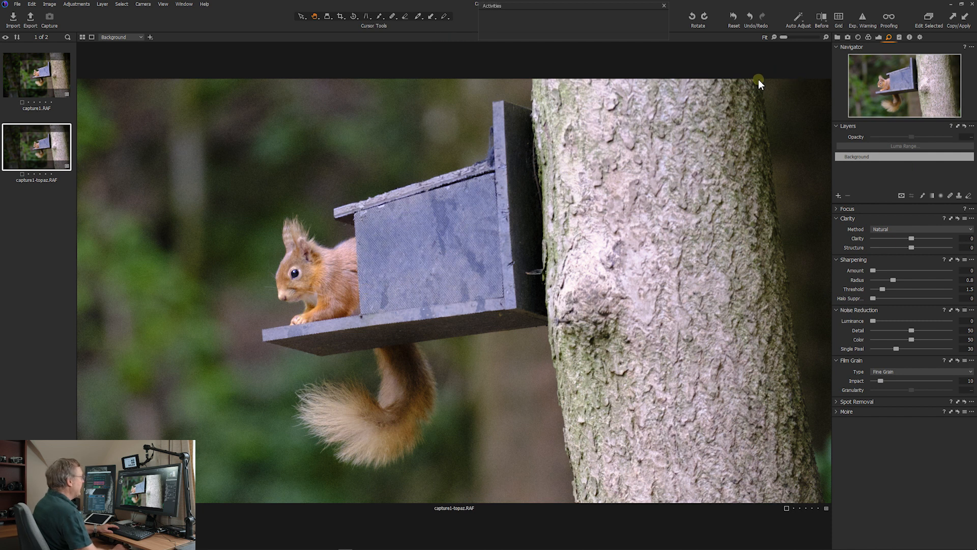
click(798, 21)
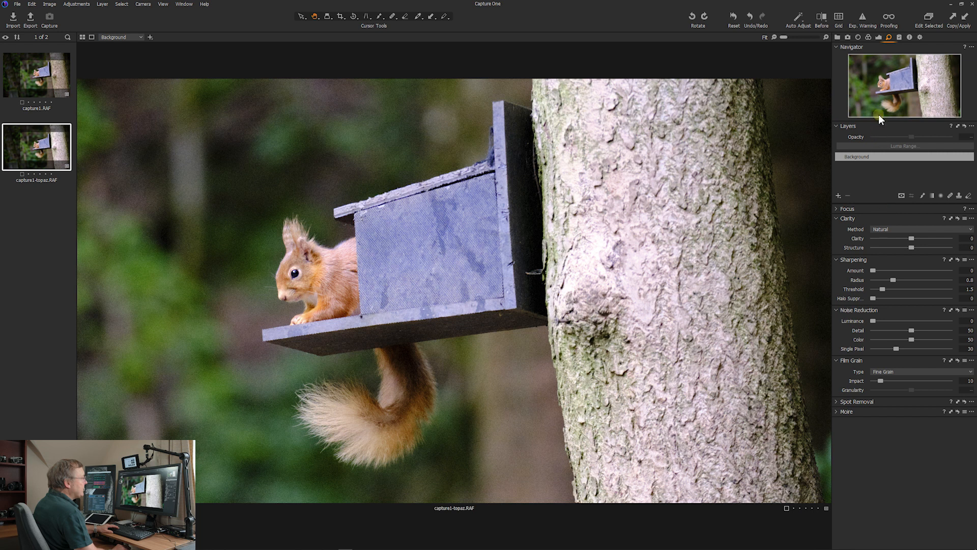
click(879, 37)
drag(912, 393, 906, 394)
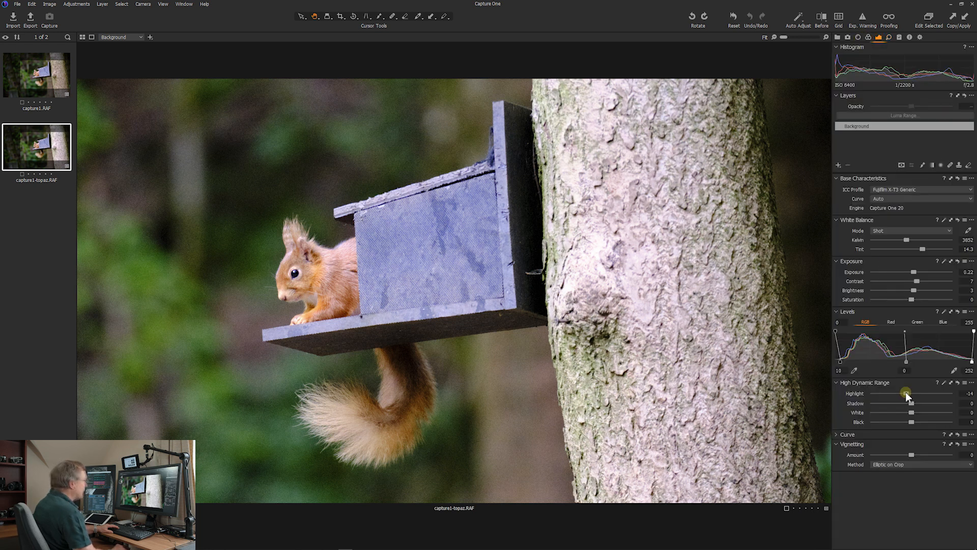
Set the image's saturation to 18 and fine-tune the background foliage's green to hue -0.1 and saturation -0.2
drag(911, 301, 918, 300)
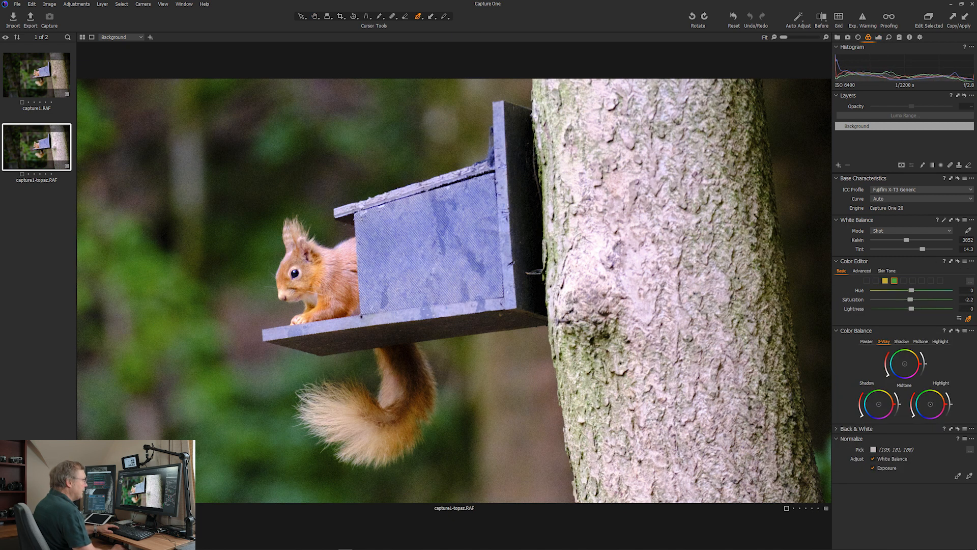
drag(137, 326, 135, 336)
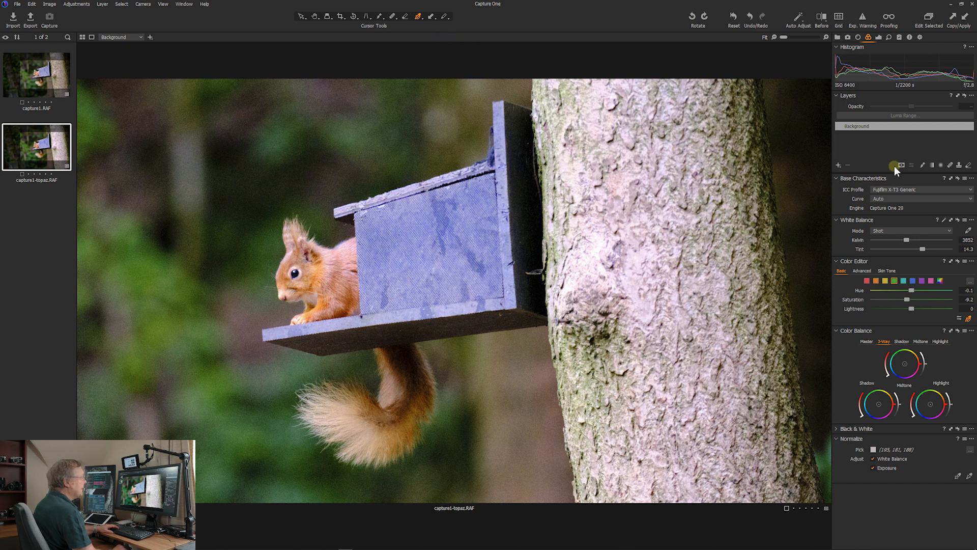
Brush a mask over the whole tree trunk on a new adjustment layer, and darken its exposure with structure set to 15
click(879, 37)
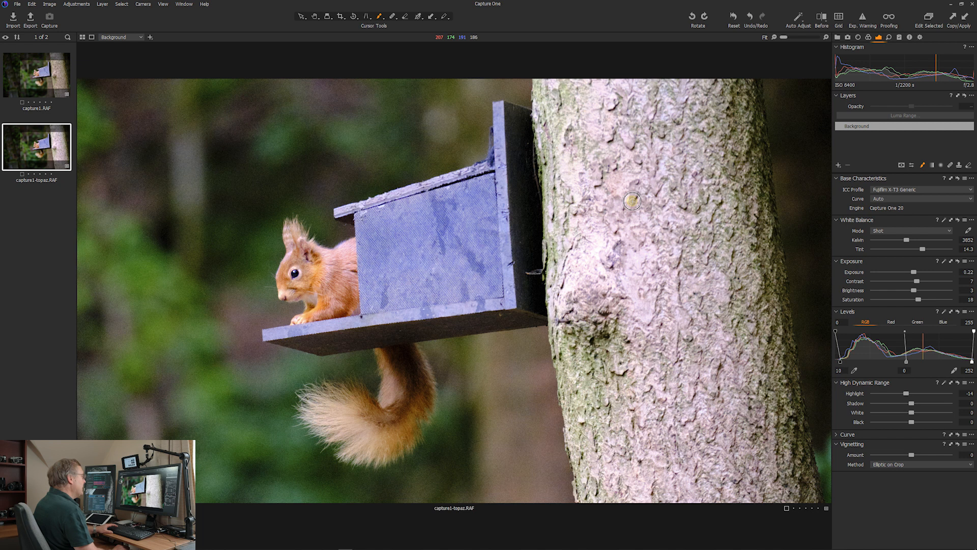
right_click(632, 200)
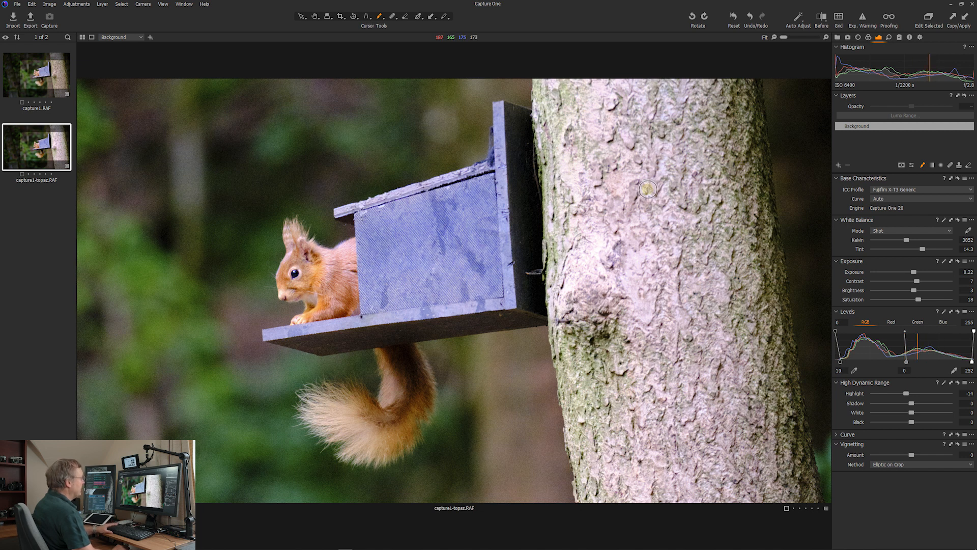
right_click(648, 189)
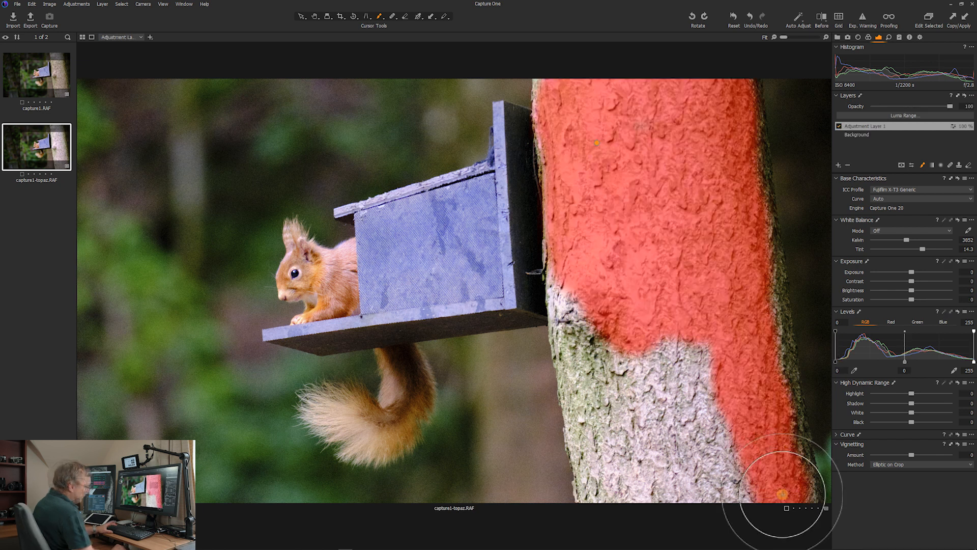
mouse_move(716, 338)
mouse_down()
mouse_move(774, 469)
mouse_move(790, 476)
mouse_up()
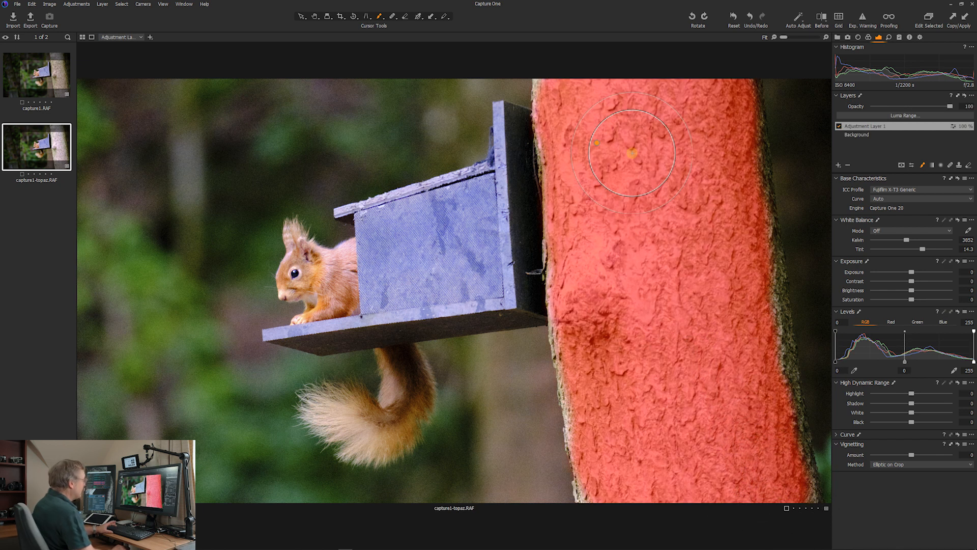
key(m)
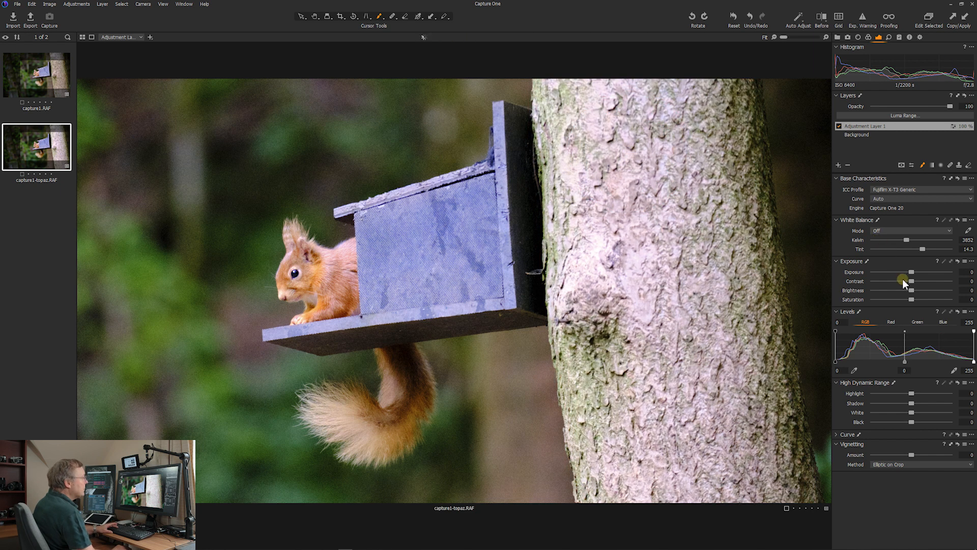
drag(911, 274, 910, 275)
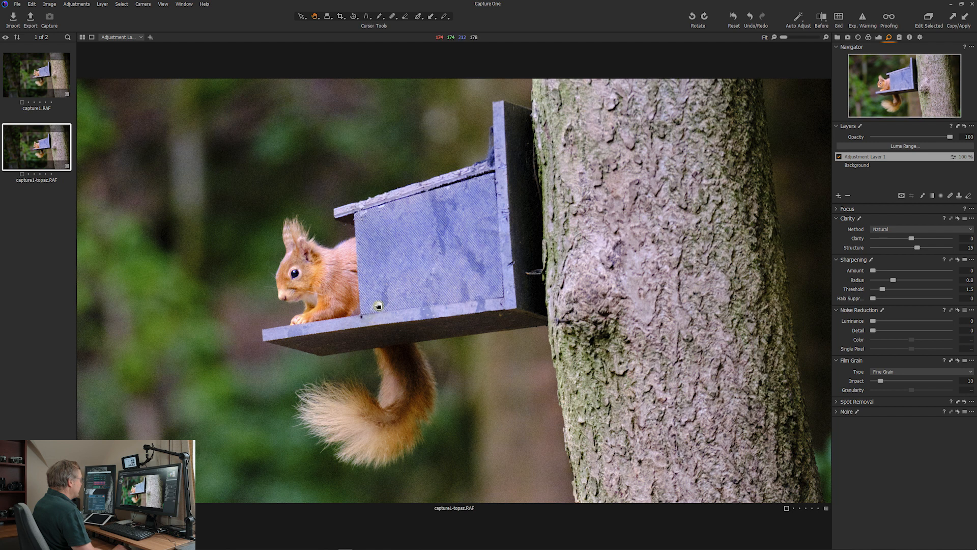
Create a 16-bit uncompressed TIFF of capture1-topaz.RAF at 300 px/in for editing in Topaz DeNoise AI, choosing its ICC profile
right_click(53, 156)
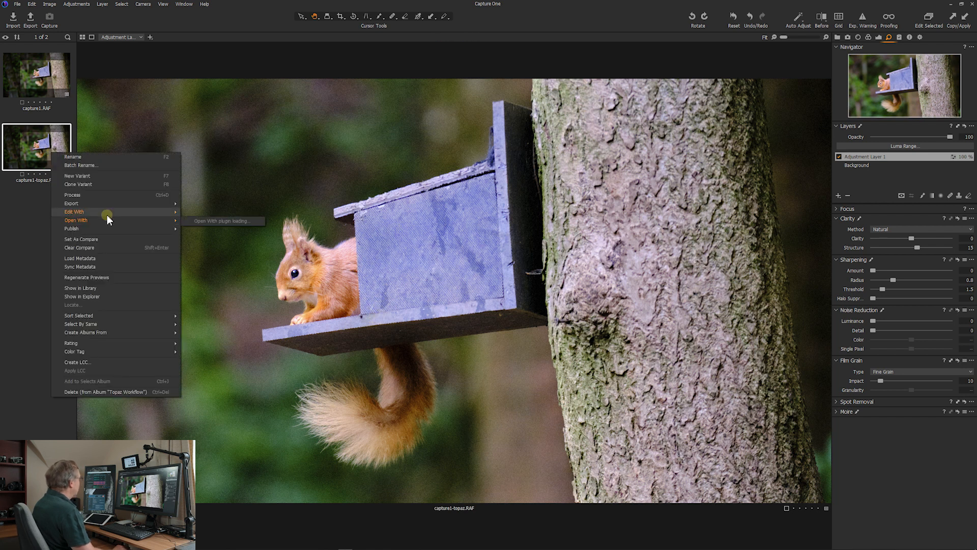
mouse_move(148, 212)
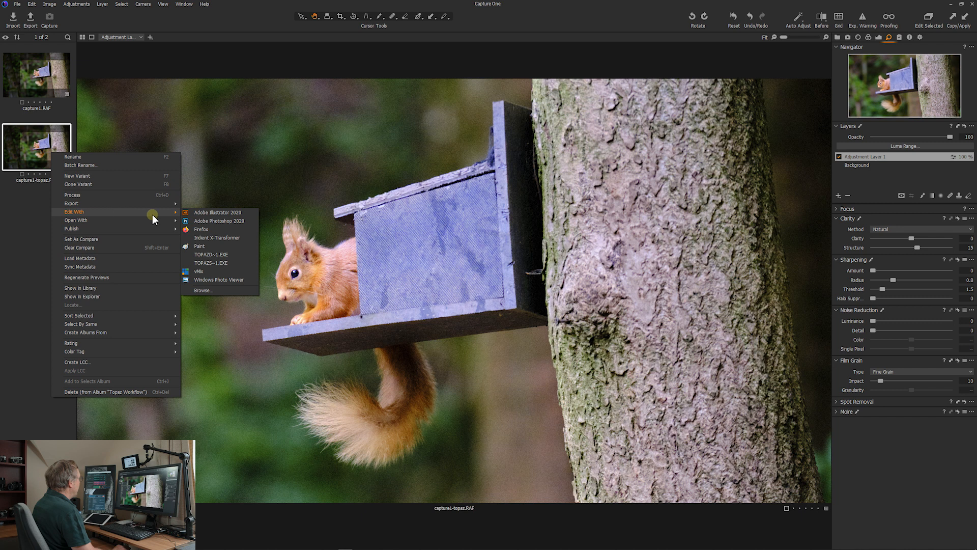
click(217, 255)
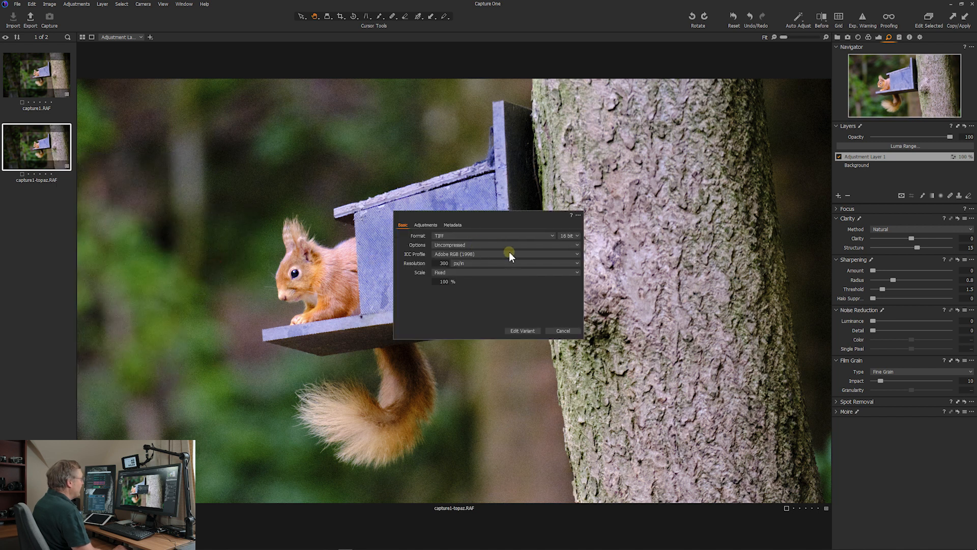
click(551, 252)
click(471, 503)
click(526, 331)
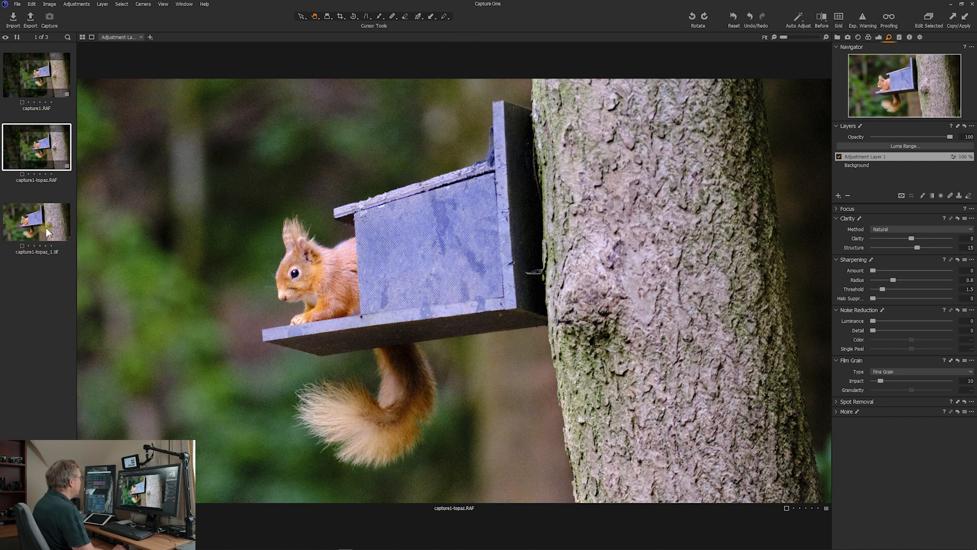
Try to open capture1-topaz_1.tif with the listed TOPAZD~1.EXE application
click(38, 230)
right_click(39, 231)
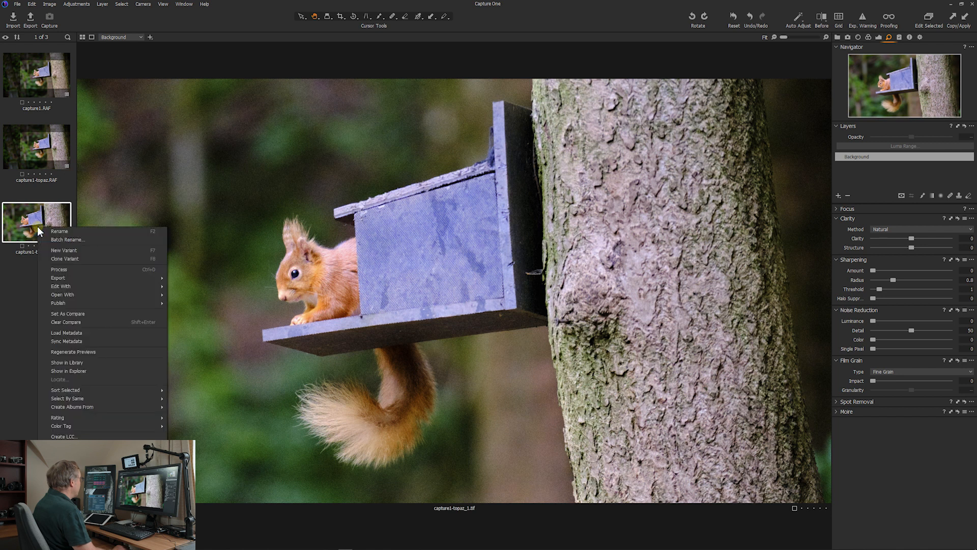
mouse_move(91, 295)
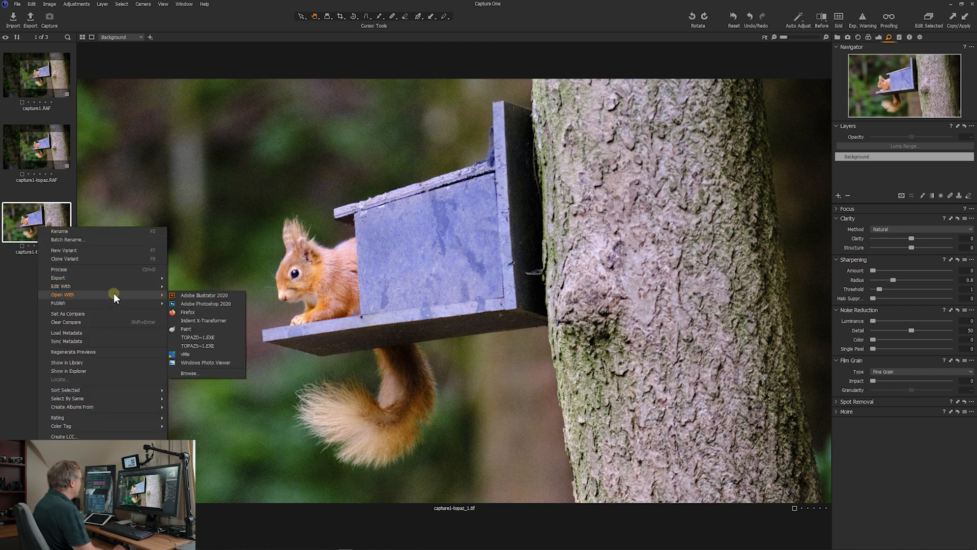
click(207, 337)
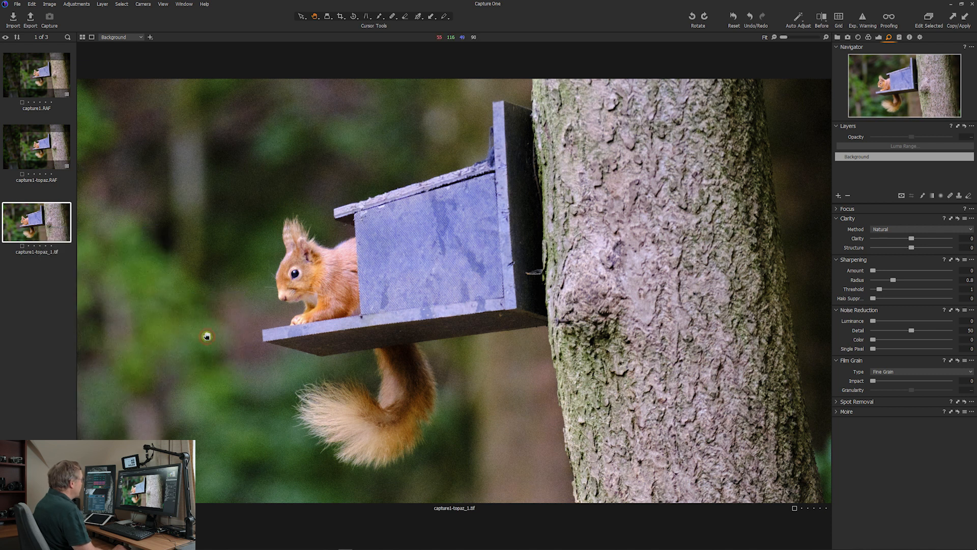
Open capture1-topaz_1.tif in Topaz DeNoise AI by browsing for Topaz DeNoise AI.exe in its program folder
right_click(47, 230)
mouse_move(122, 299)
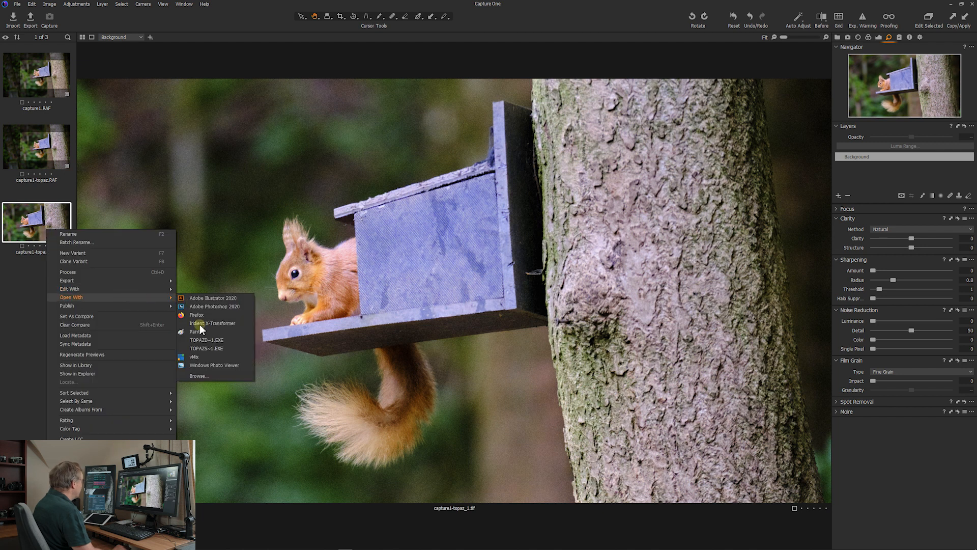
click(210, 380)
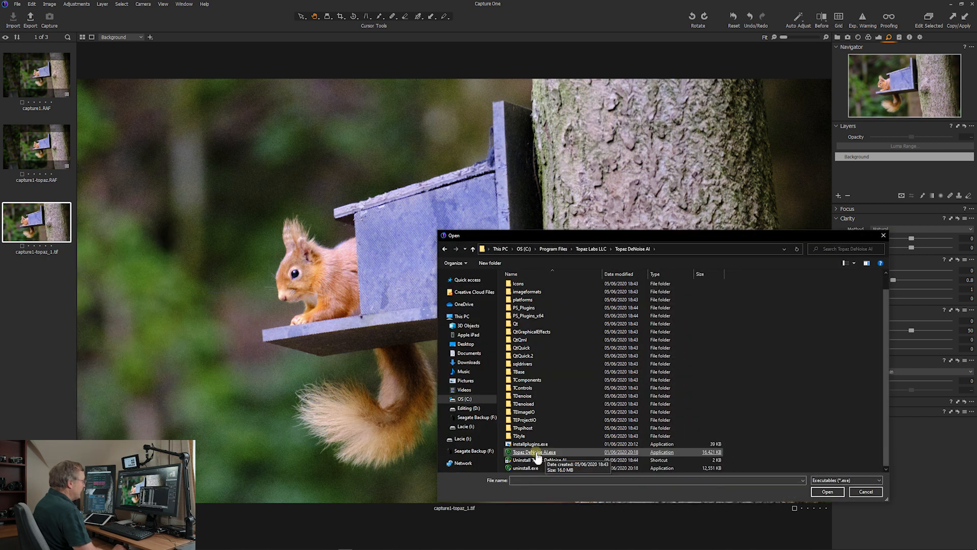
double_click(534, 468)
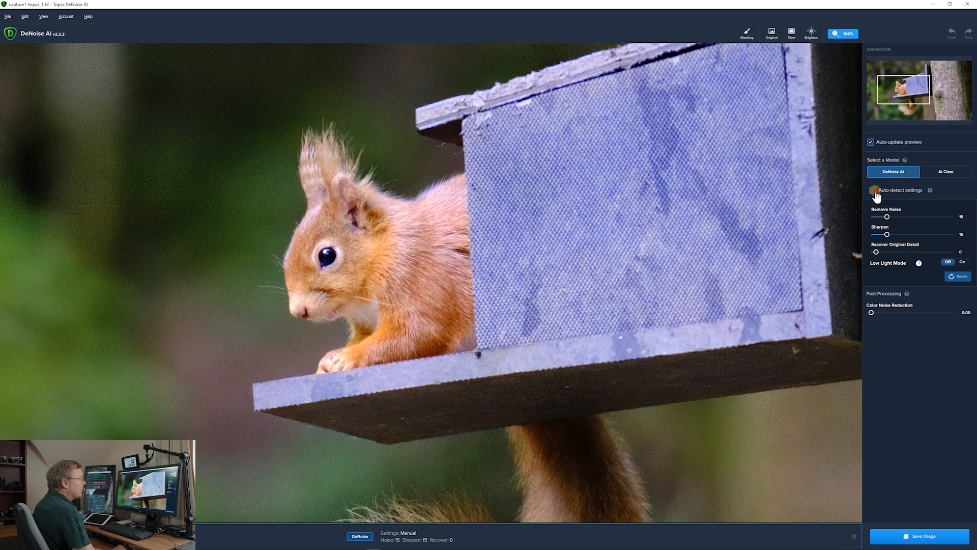
Use auto-detect to denoise with Remove Noise 40, Sharpen 43 and Recover Original Detail 27, and save the image
click(874, 191)
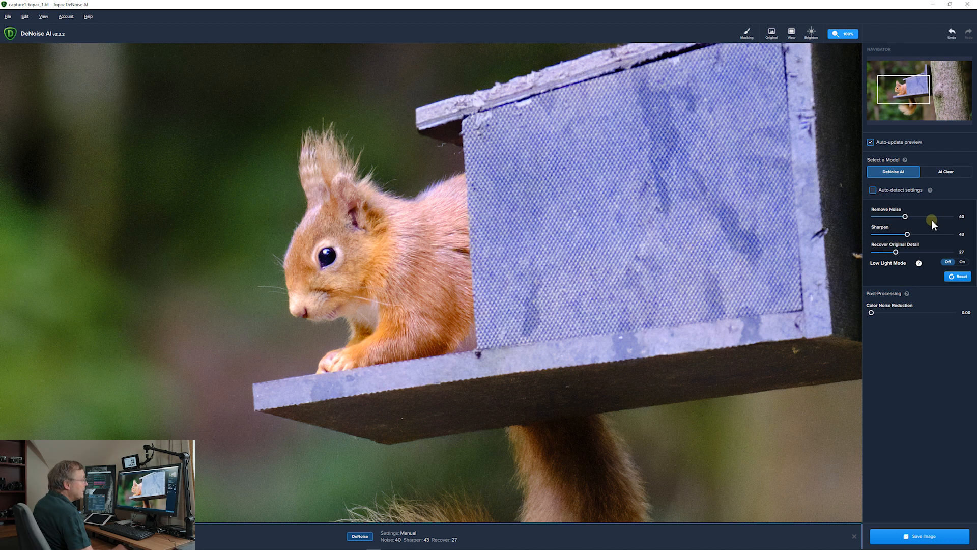
click(923, 534)
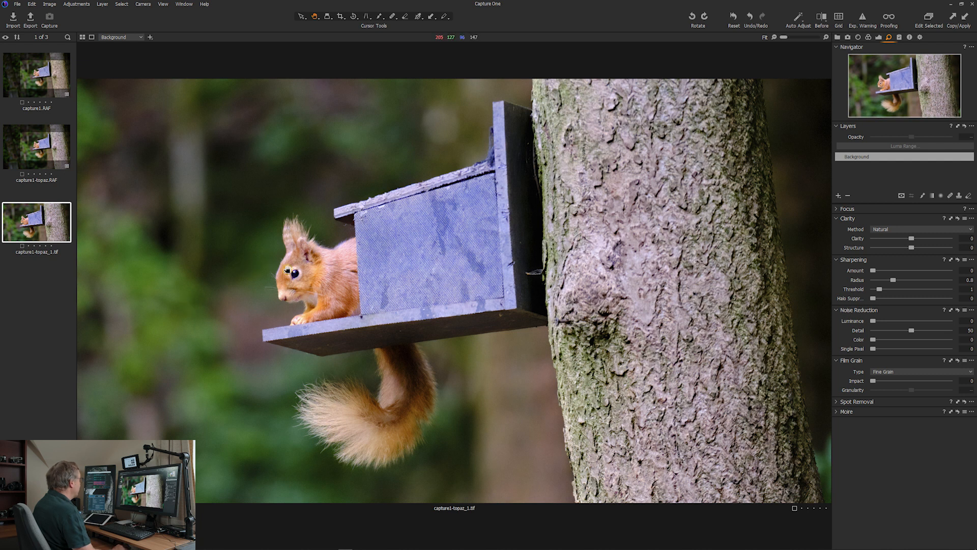
Open capture1-topaz_1.tif in Topaz Sharpen AI by browsing for its program file, and sharpen it with the Sharpen model in Auto mode
right_click(47, 228)
mouse_move(109, 298)
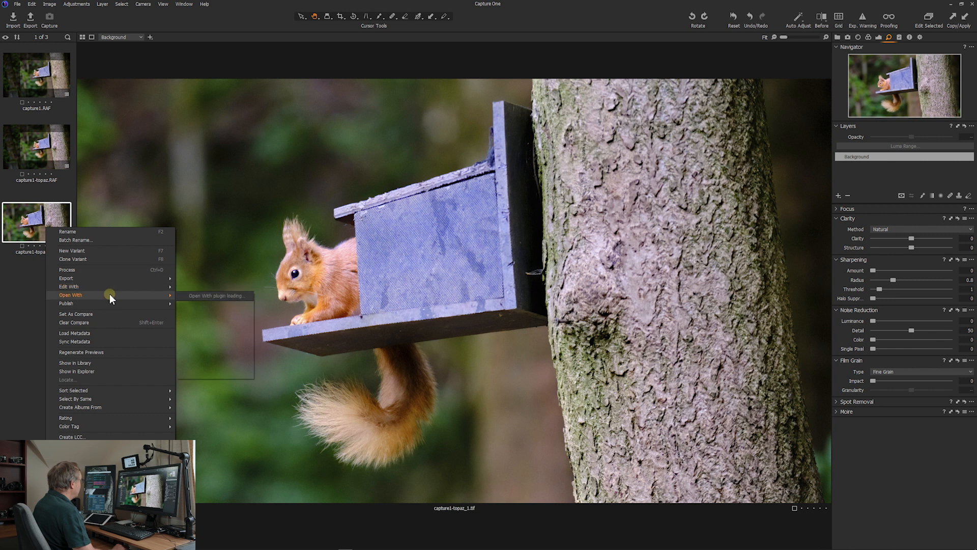
click(204, 374)
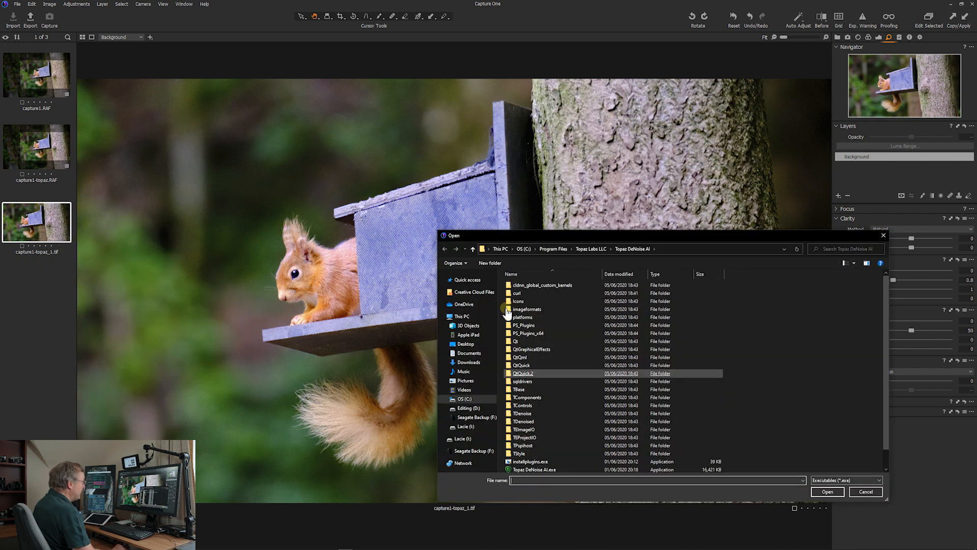
double_click(536, 466)
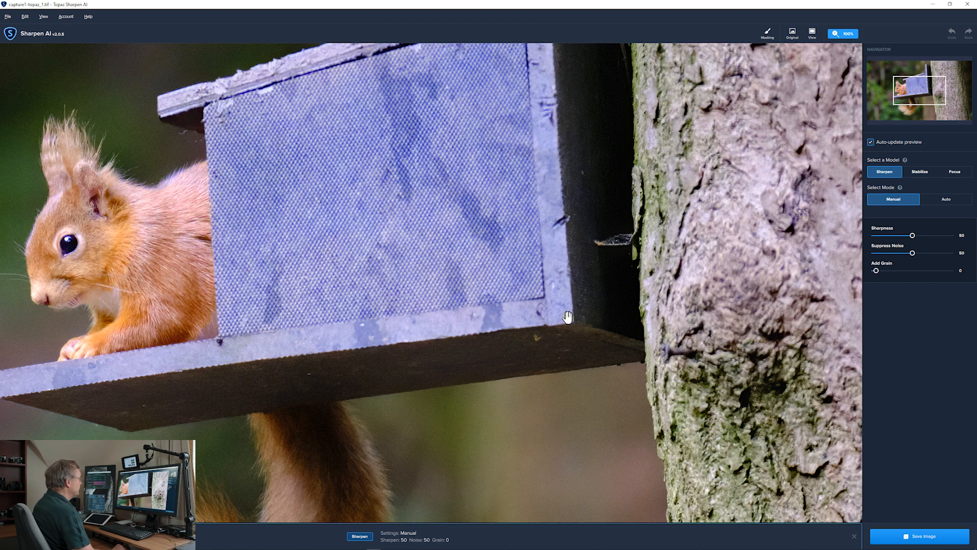
drag(913, 93, 898, 100)
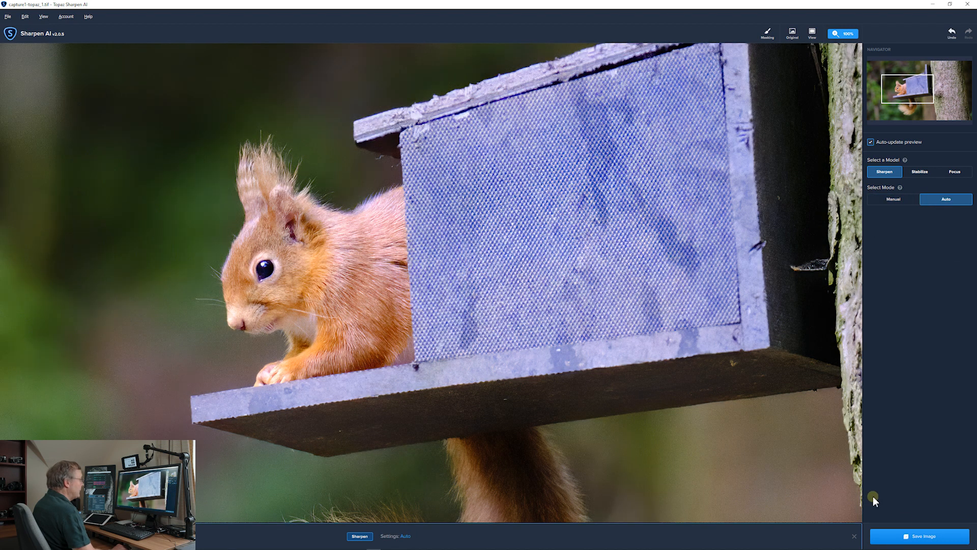
Save the sharpened capture1-topaz_1.tif and compare the squirrel's head with capture1.RAF in Capture One
click(931, 537)
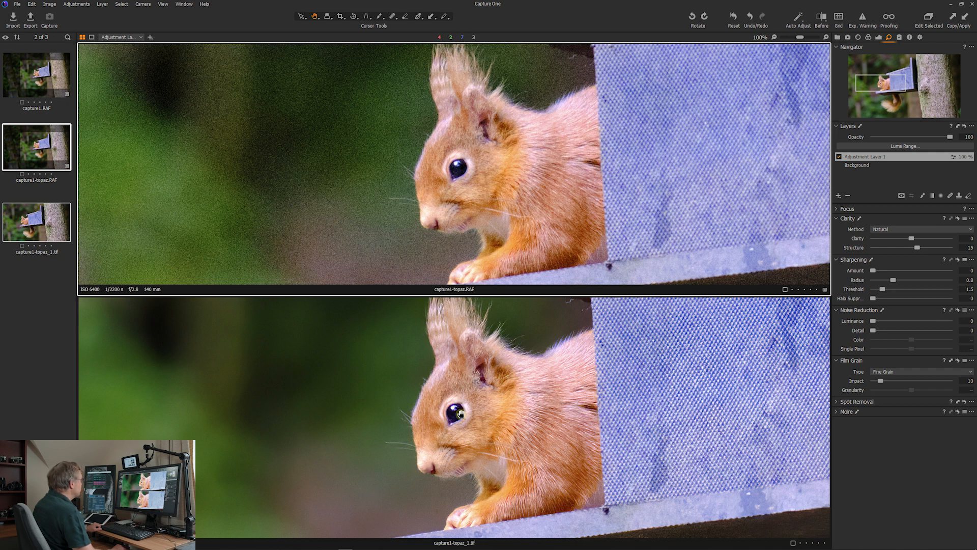
key(Up)
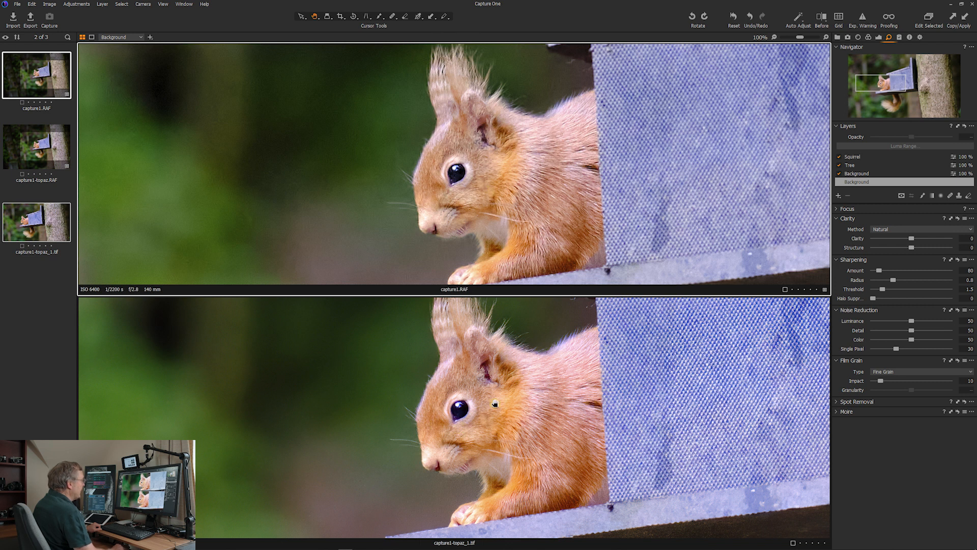
Compare the squirrel's tail in capture1.RAF and capture1-topaz_1.tif at 100%, and return to the squirrel's head
drag(886, 81, 893, 102)
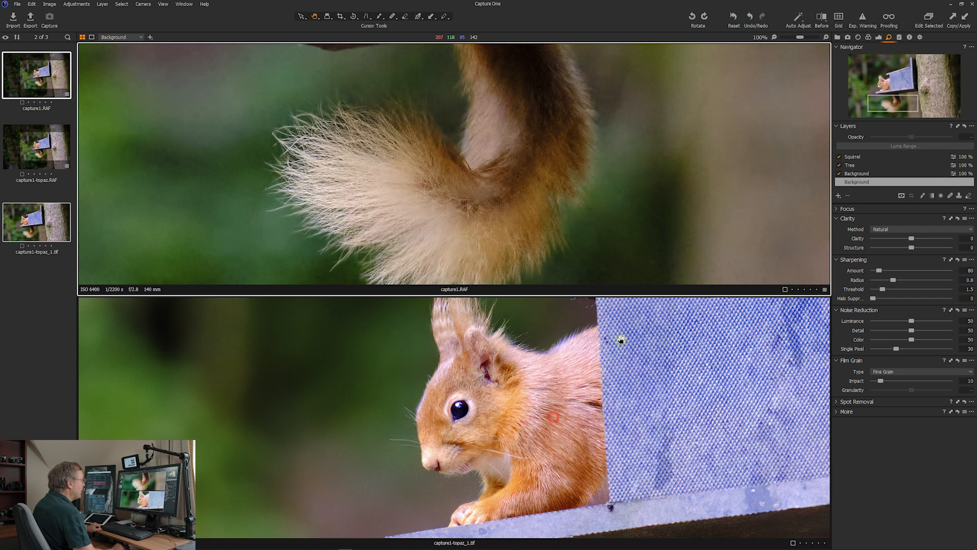
click(618, 338)
click(887, 113)
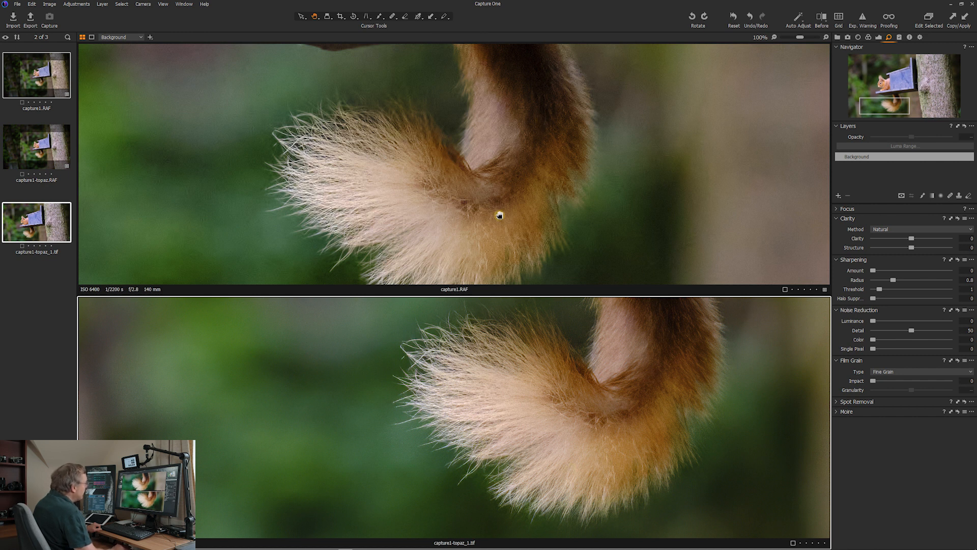
click(885, 83)
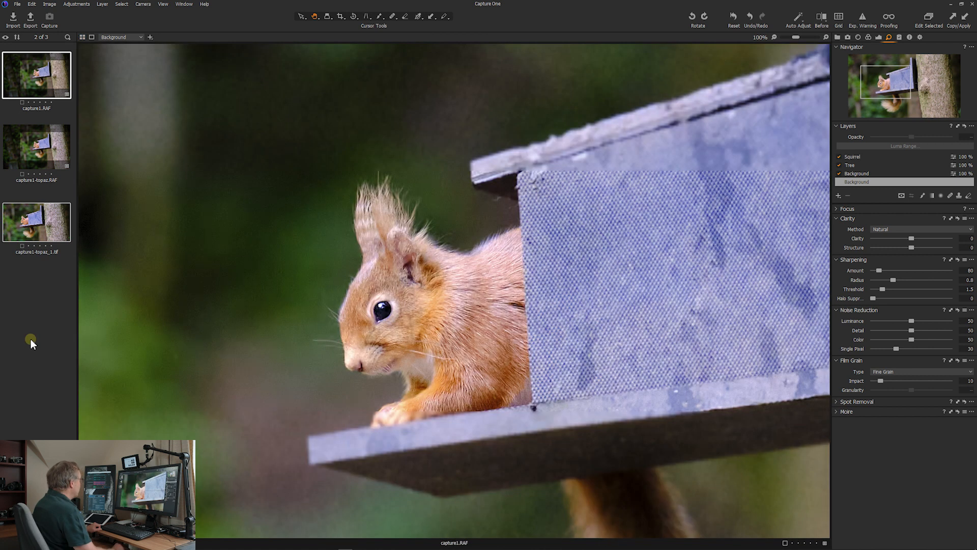
click(31, 339)
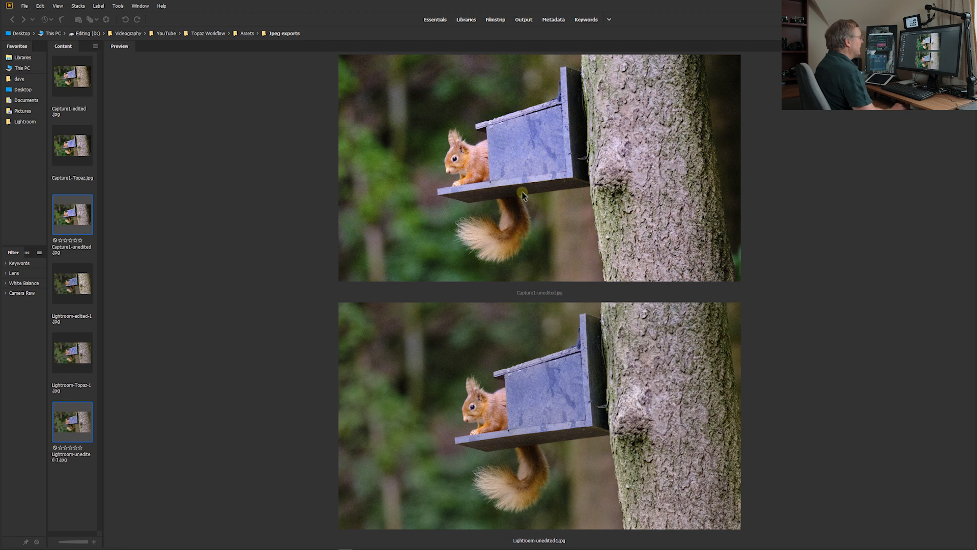
In Adobe Bridge, magnify the ears, eye and nose in Capture1-unedited.jpg and Lightroom-unedited-1.jpg to compare their noise and detail
click(451, 133)
click(469, 381)
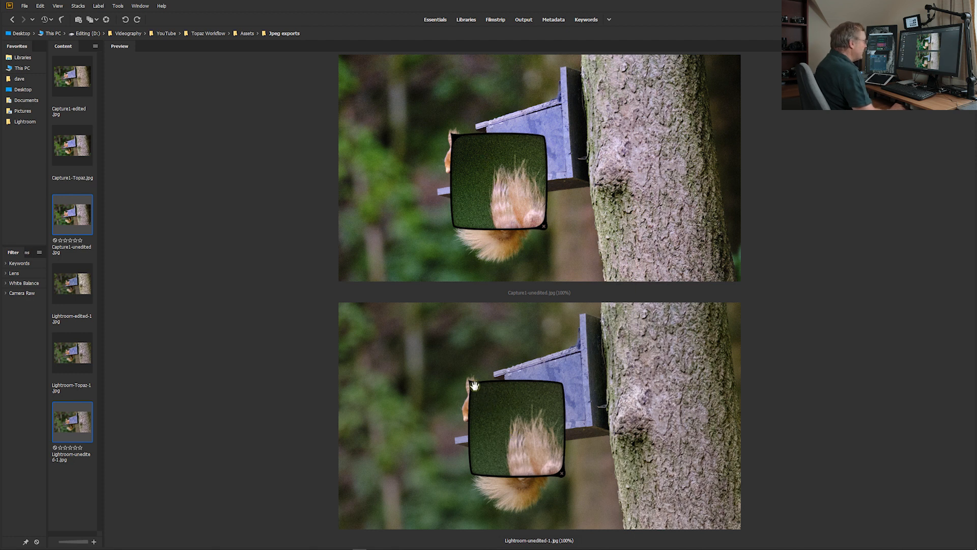
drag(472, 383, 474, 407)
drag(454, 135, 455, 160)
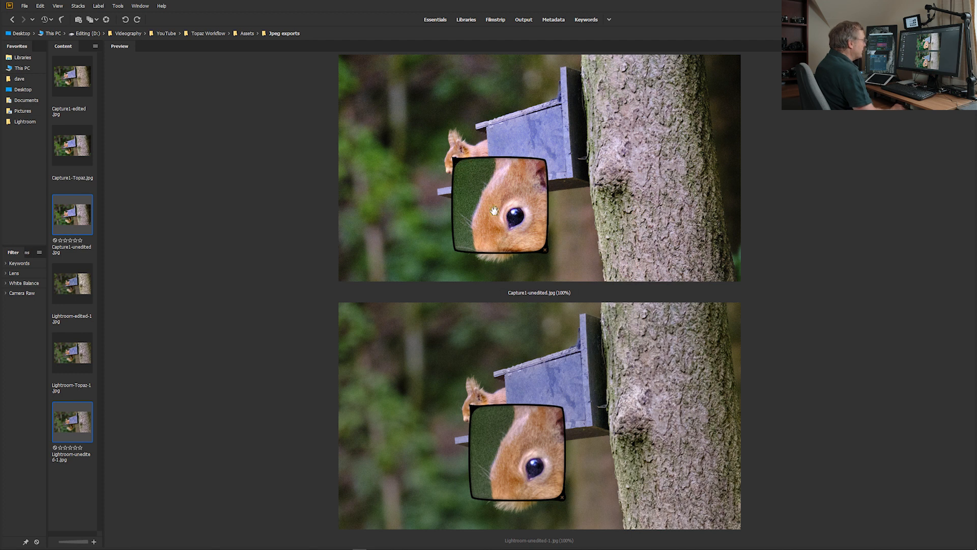
drag(473, 409, 470, 421)
drag(456, 161, 452, 174)
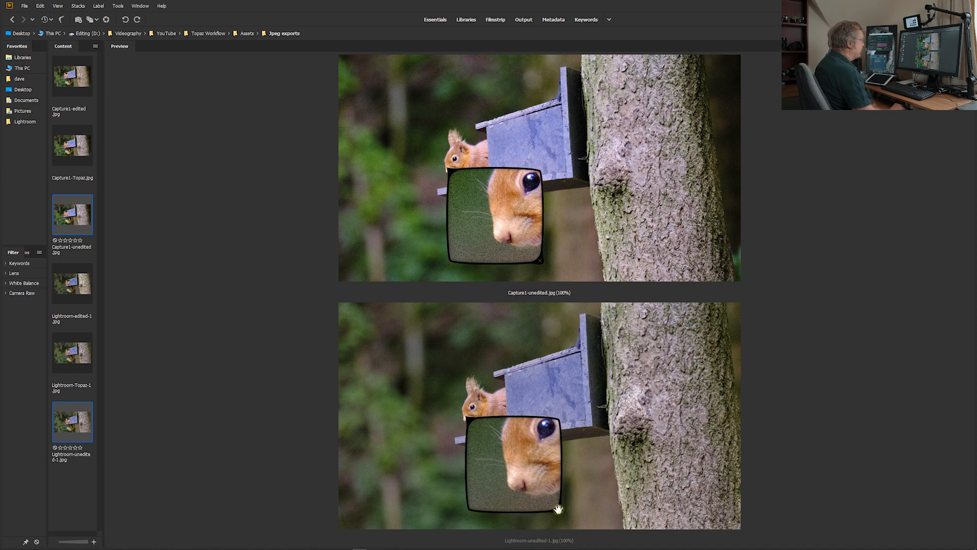
Preview Lightroom-edited-1.jpg and Capture1-edited.jpg together and magnify the squirrel's ear tufts in both
click(73, 285)
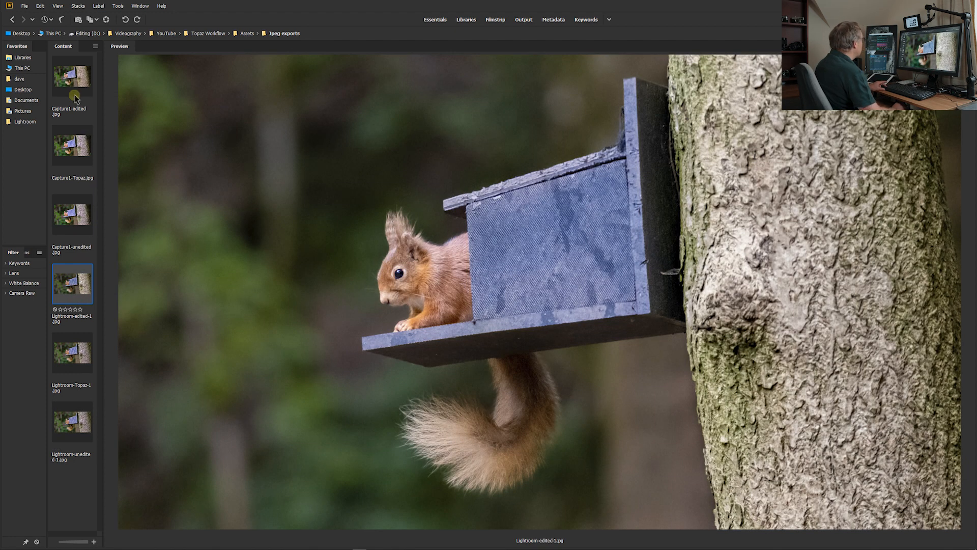
ctrl+click(75, 95)
ctrl+click(455, 386)
drag(455, 386, 454, 385)
drag(472, 138, 473, 137)
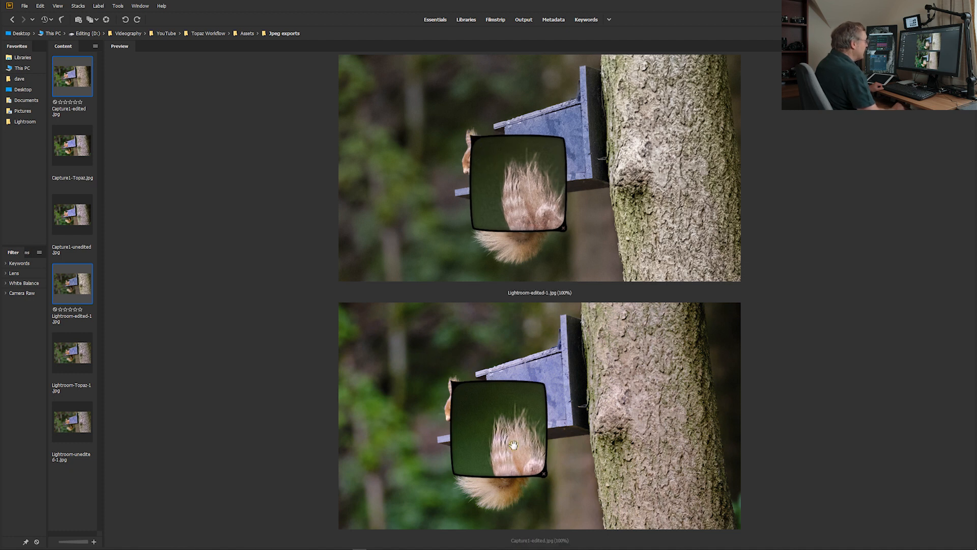
Compare the eye, nose and ear in the two edited images under magnification, and close both loupes
drag(454, 384, 457, 410)
drag(480, 191, 500, 197)
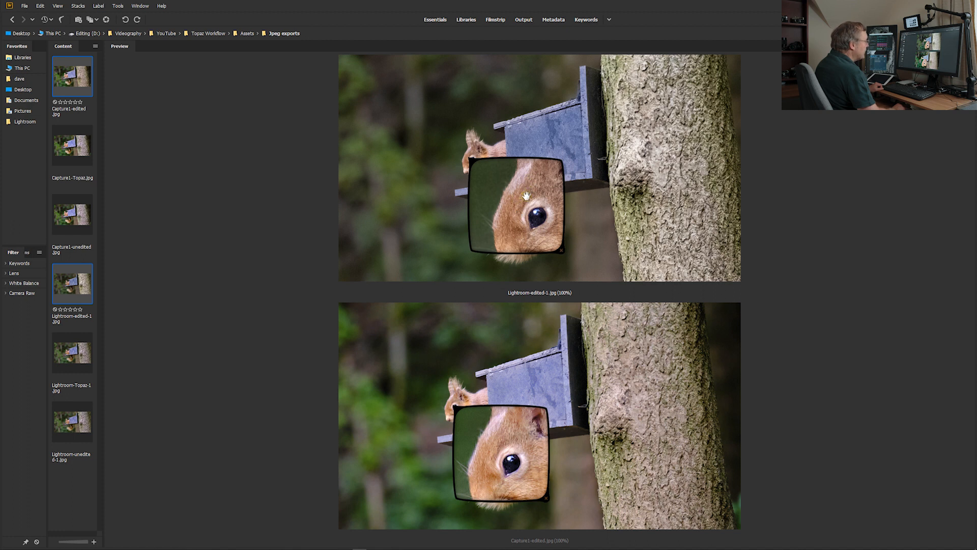
drag(470, 161, 467, 171)
drag(456, 409, 451, 419)
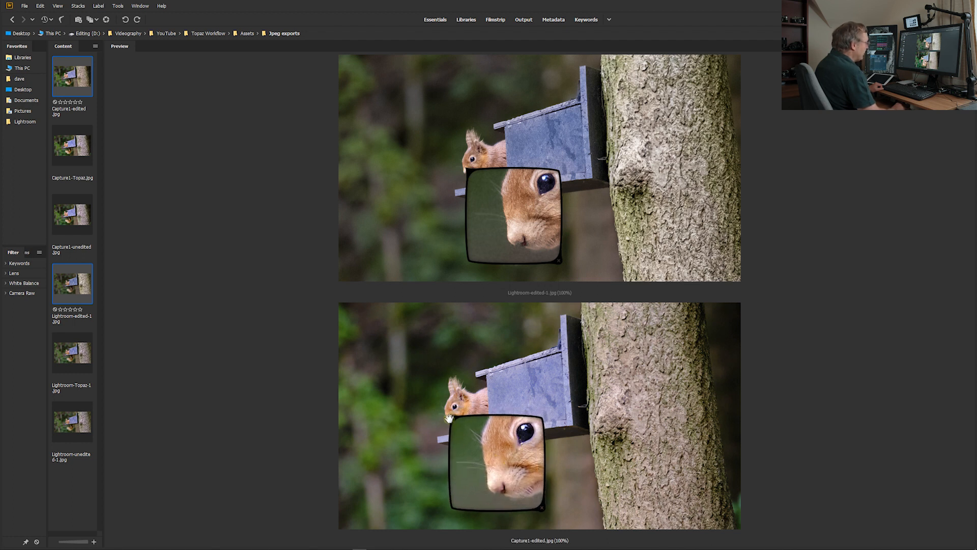
drag(451, 418, 456, 427)
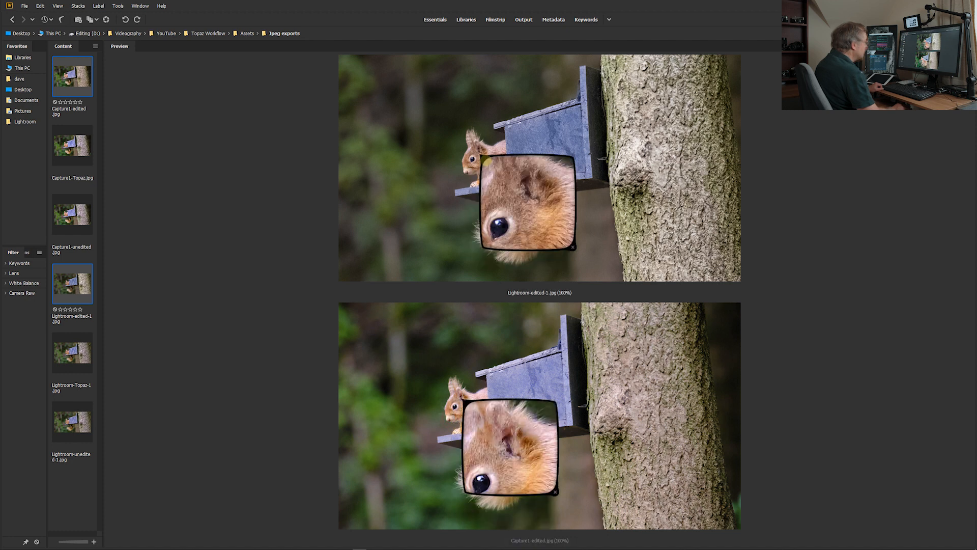
drag(481, 156, 488, 160)
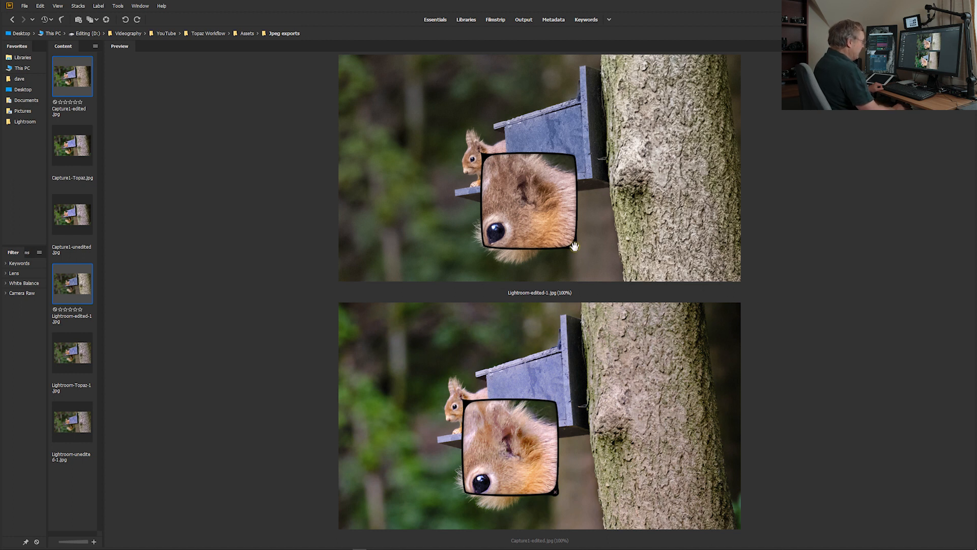
click(574, 247)
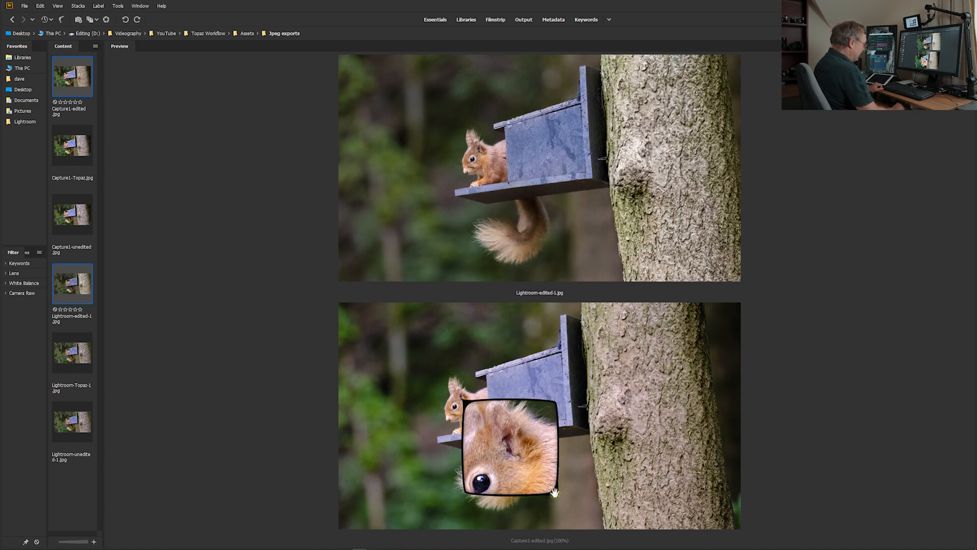
click(555, 492)
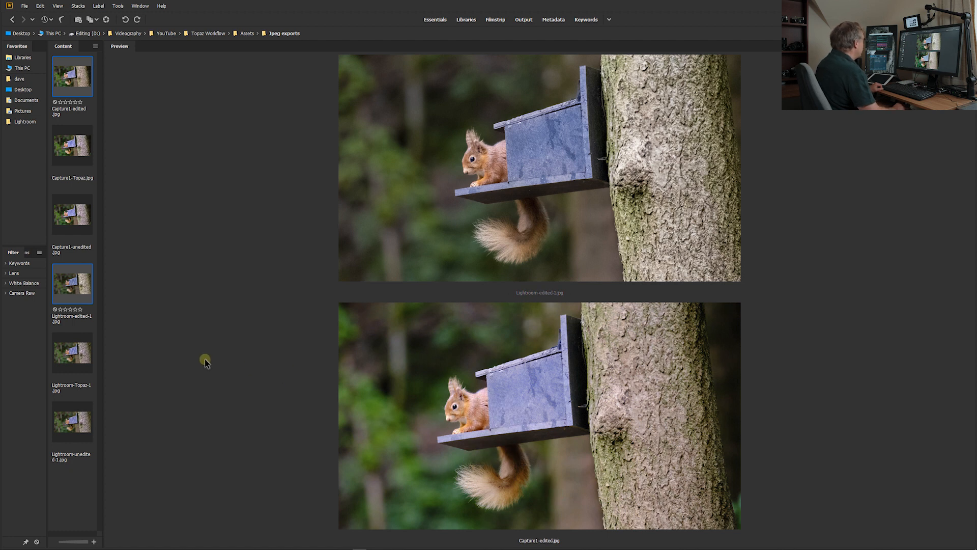
Preview Lightroom-Topaz-1.jpg and Capture1-Topaz.jpg together and magnify the squirrel's ear tufts and face in both
click(72, 497)
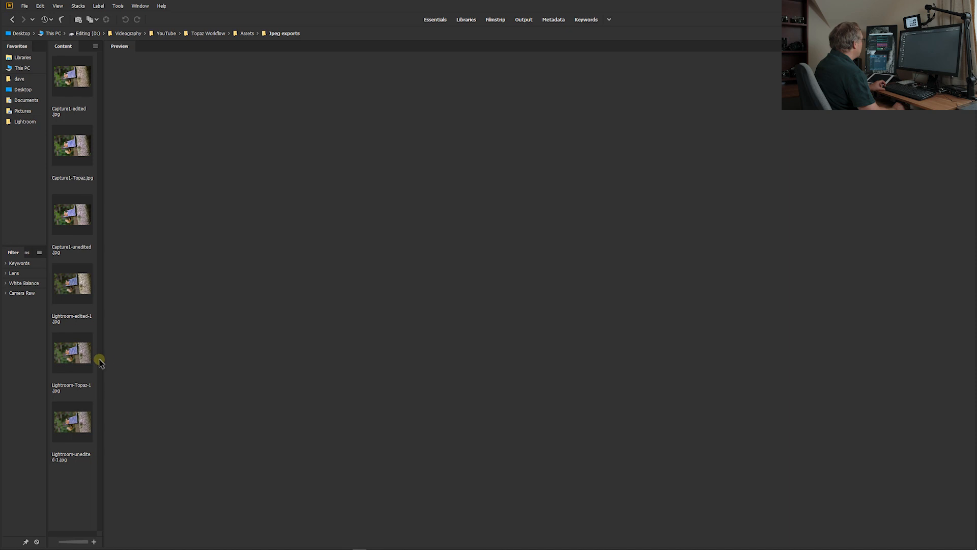
click(79, 363)
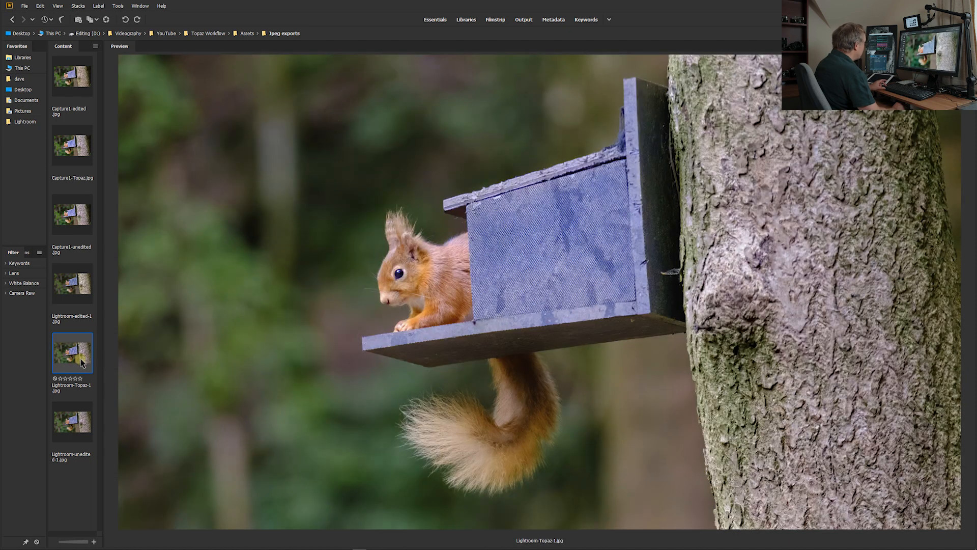
ctrl+click(70, 149)
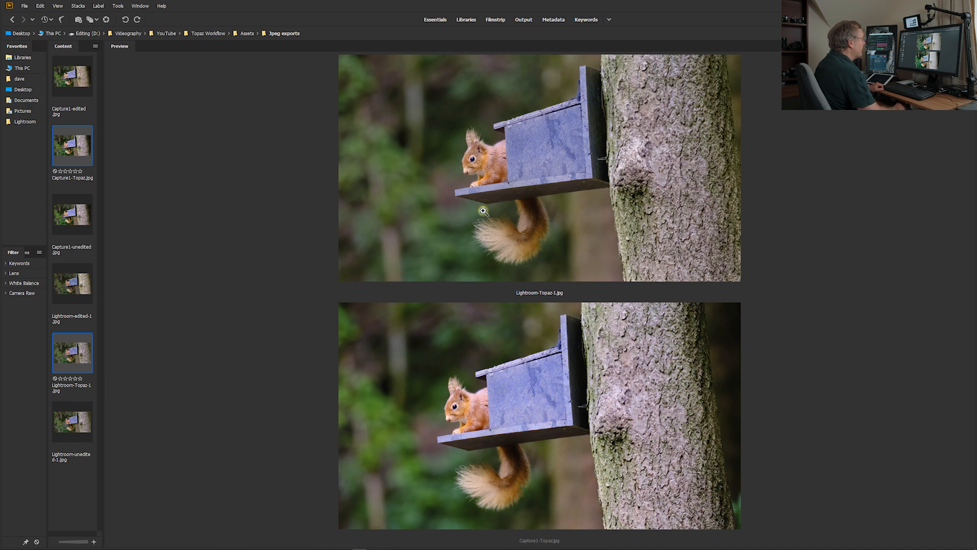
ctrl+click(454, 386)
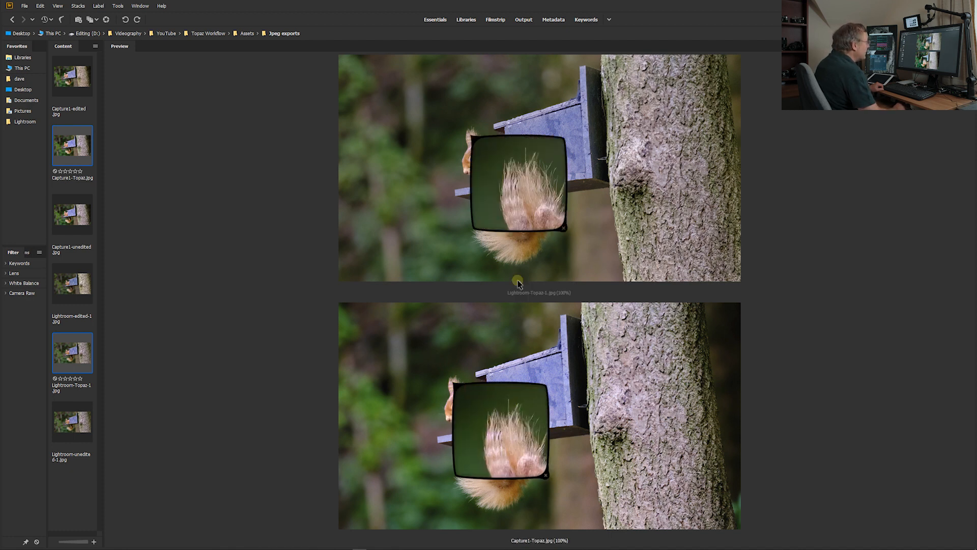
drag(475, 140, 477, 170)
drag(459, 420, 459, 419)
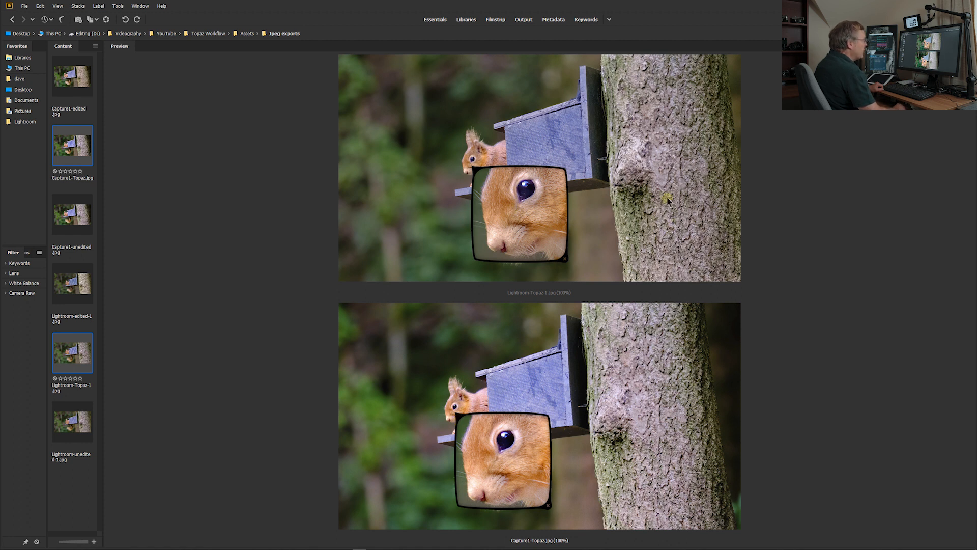
Compare the tail fur, face and ear tufts in the two Topaz versions under 100% magnification
drag(477, 171, 492, 245)
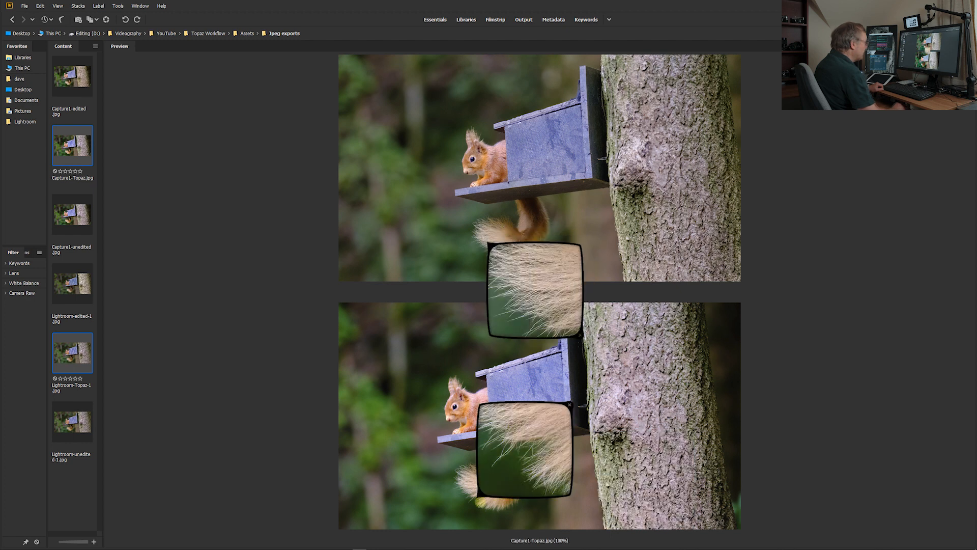
drag(477, 402, 453, 320)
drag(453, 413, 457, 410)
drag(489, 244, 473, 167)
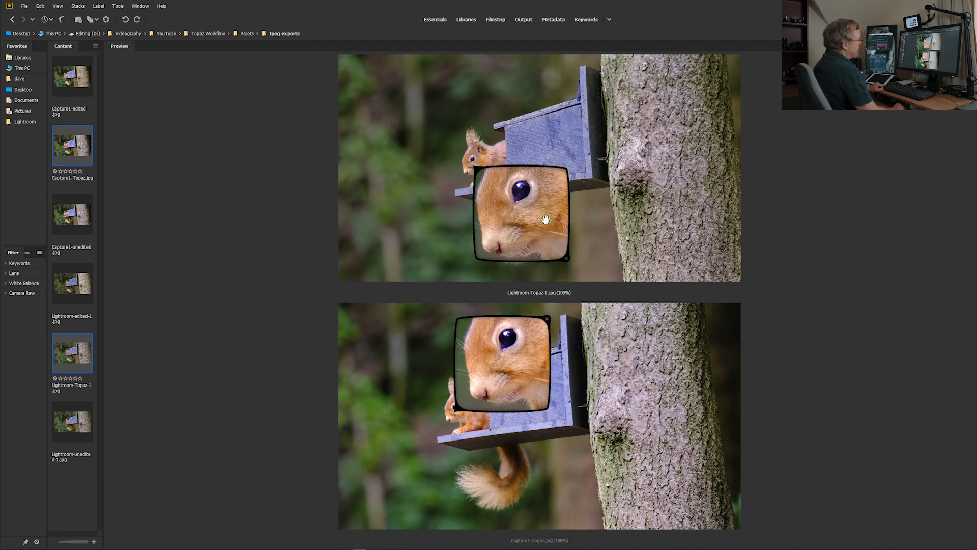
drag(476, 170, 477, 143)
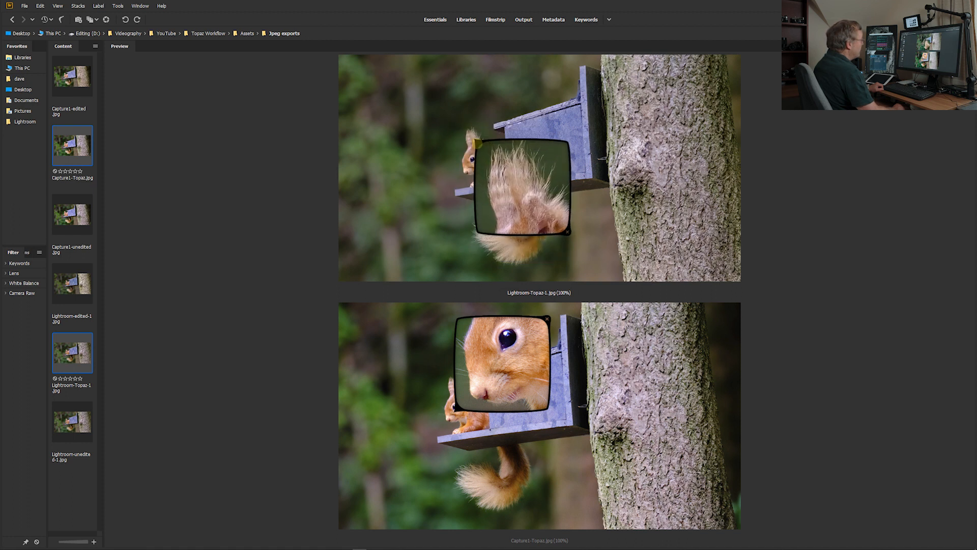
drag(454, 409, 461, 380)
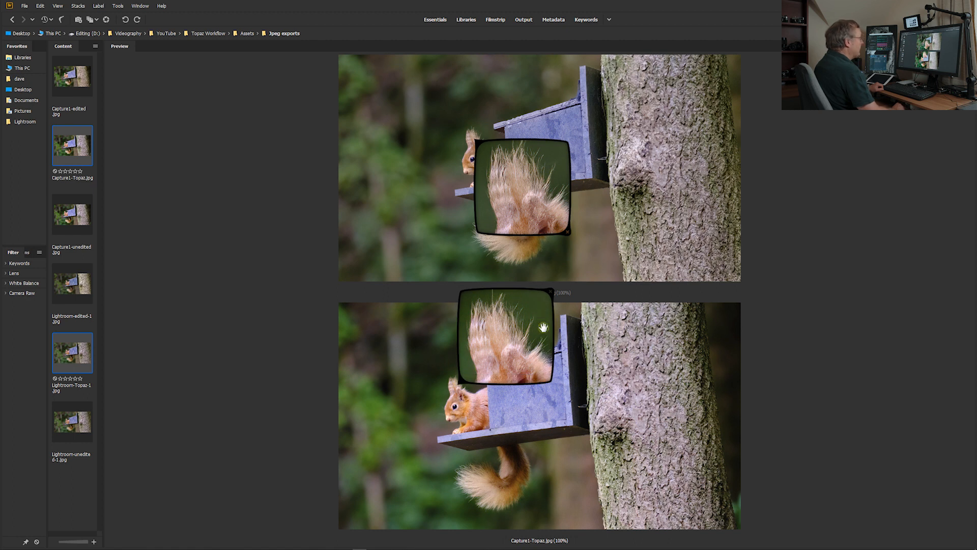